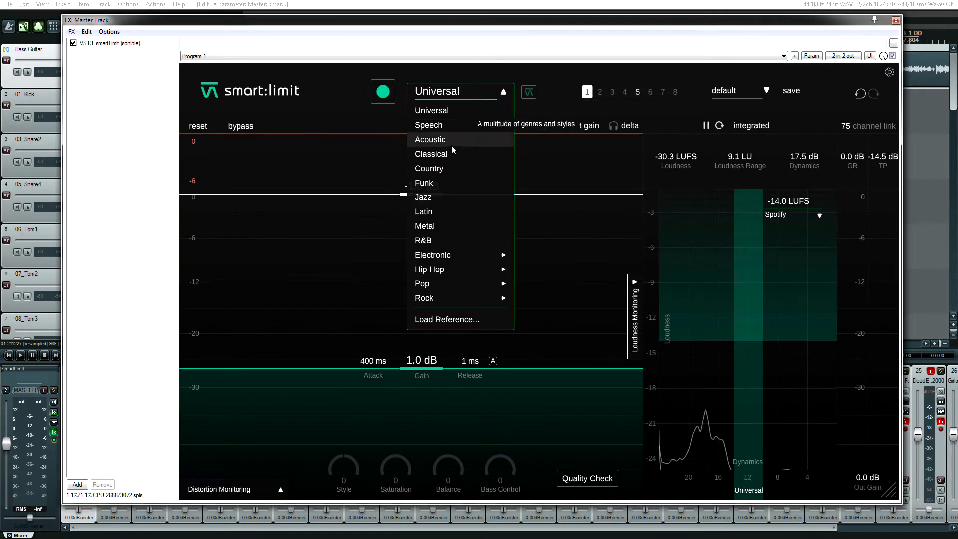
# Step: Set the limiter's profile to Funk, with the gain at 24.0 dB and the limit at -5.8 dB
pyautogui.click(444, 182)
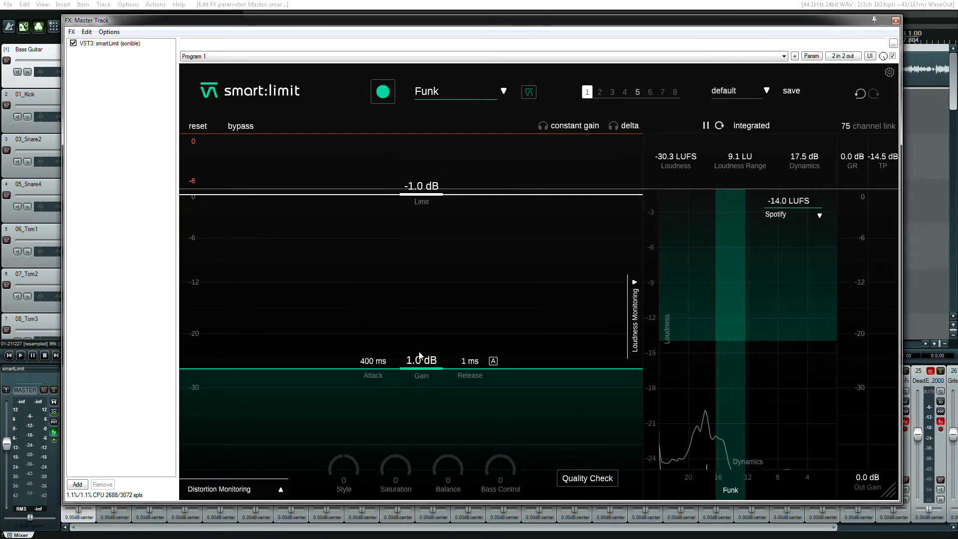
pyautogui.moveTo(421, 360); pyautogui.dragTo(419, 237)
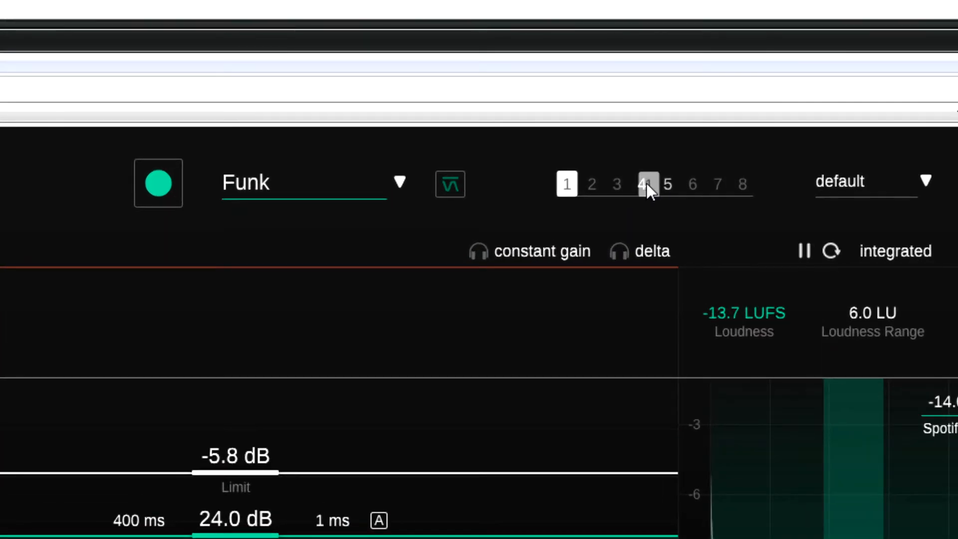
# Step: Copy plug-in state 1 into slot 8, check states 2 and 3, and return to state 1
pyautogui.moveTo(646, 183); pyautogui.dragTo(737, 183)
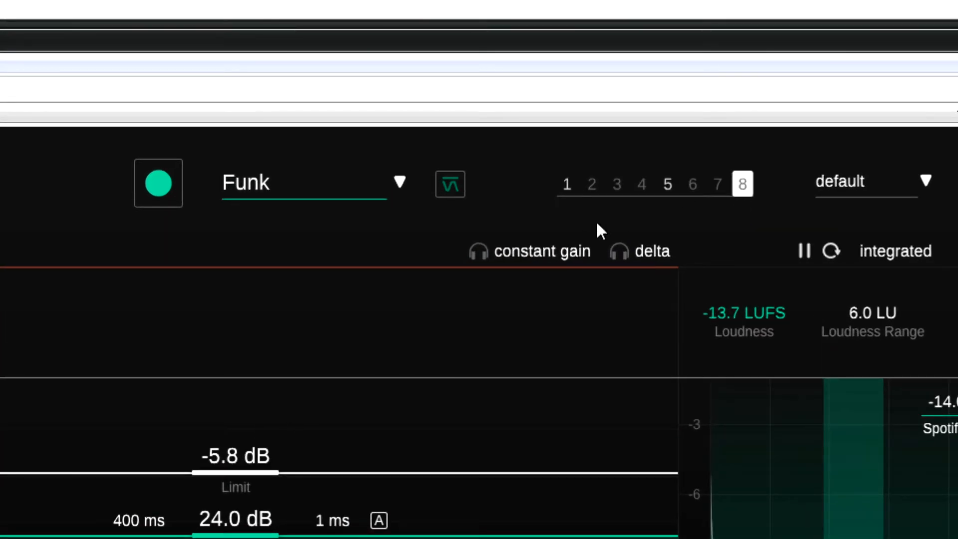
pyautogui.click(593, 187)
pyautogui.click(606, 184)
pyautogui.click(567, 185)
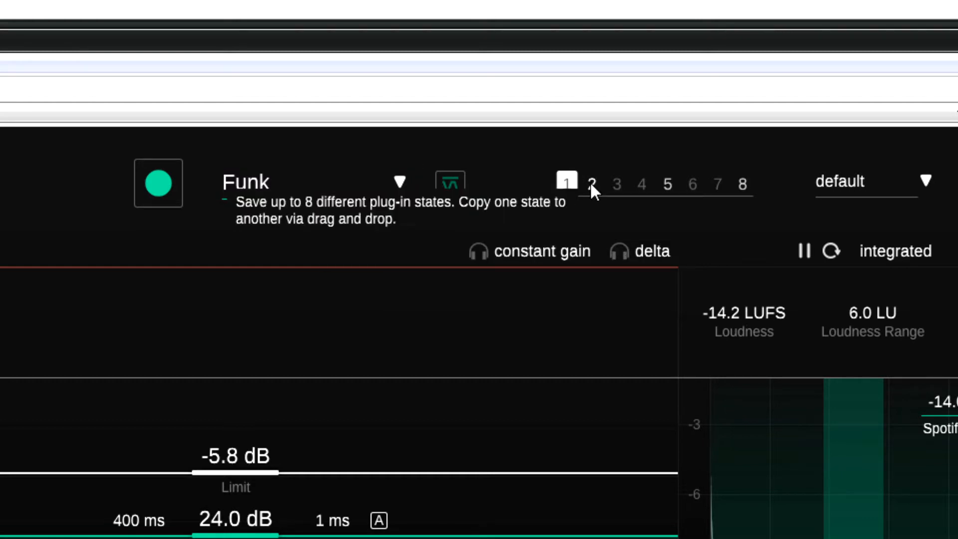
# Step: Change state 1's profile to R&B and check it against state 3, returning to state 1
pyautogui.click(338, 182)
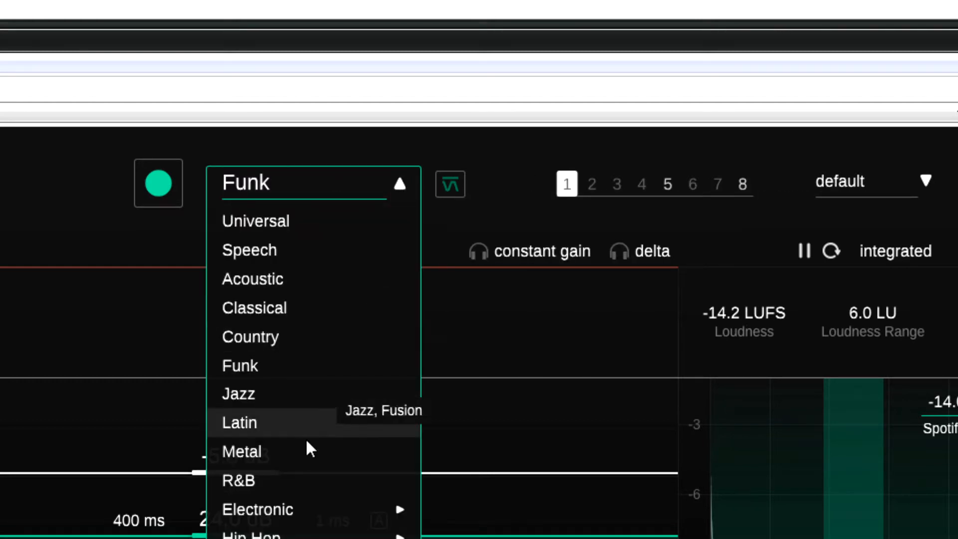
pyautogui.click(305, 481)
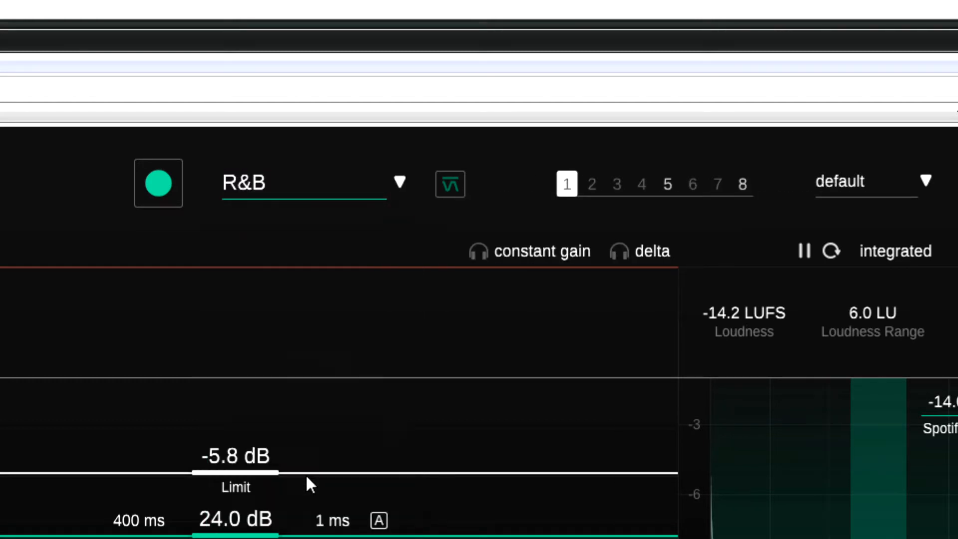
pyautogui.click(599, 187)
pyautogui.click(616, 185)
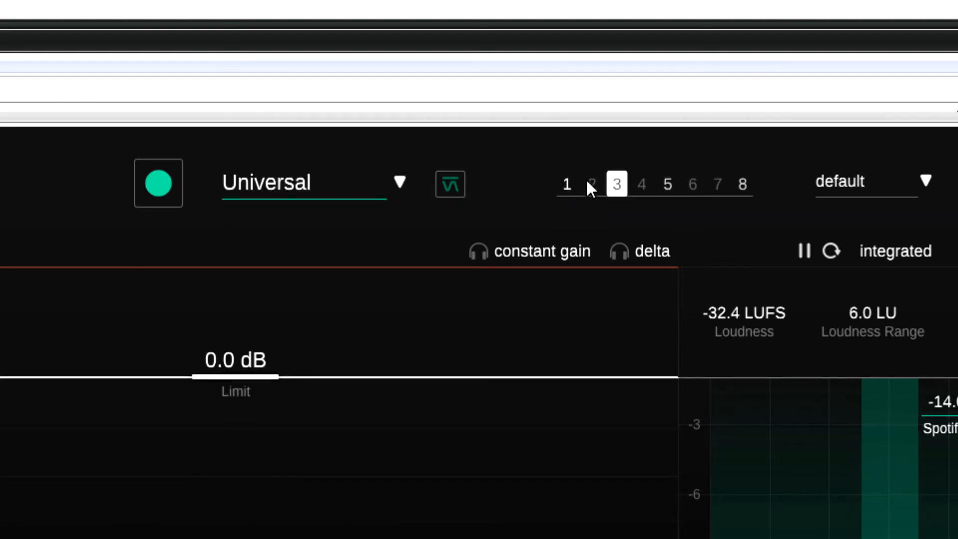
pyautogui.click(567, 184)
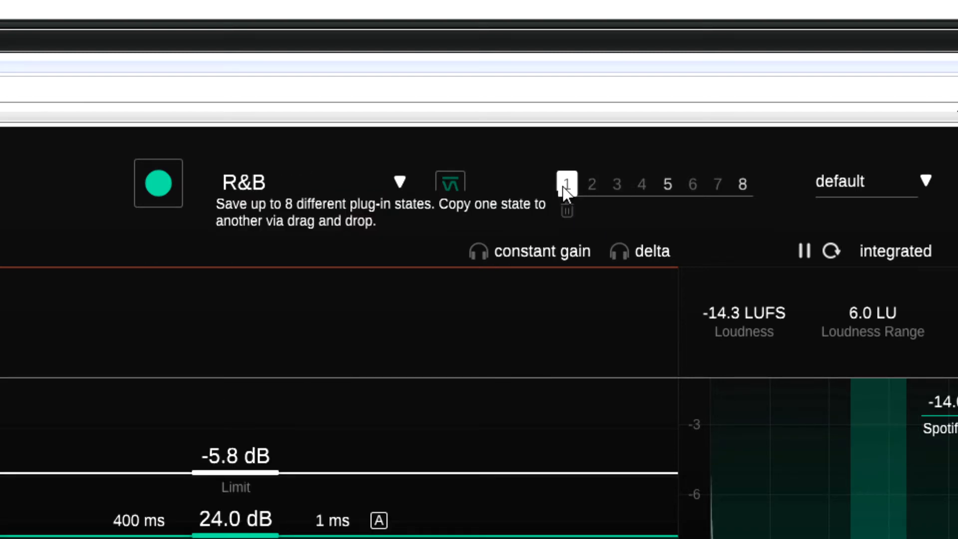
# Step: Compare plug-in state 1 with states 2, 3 and 4, ending on state 3
pyautogui.click(589, 189)
pyautogui.click(641, 187)
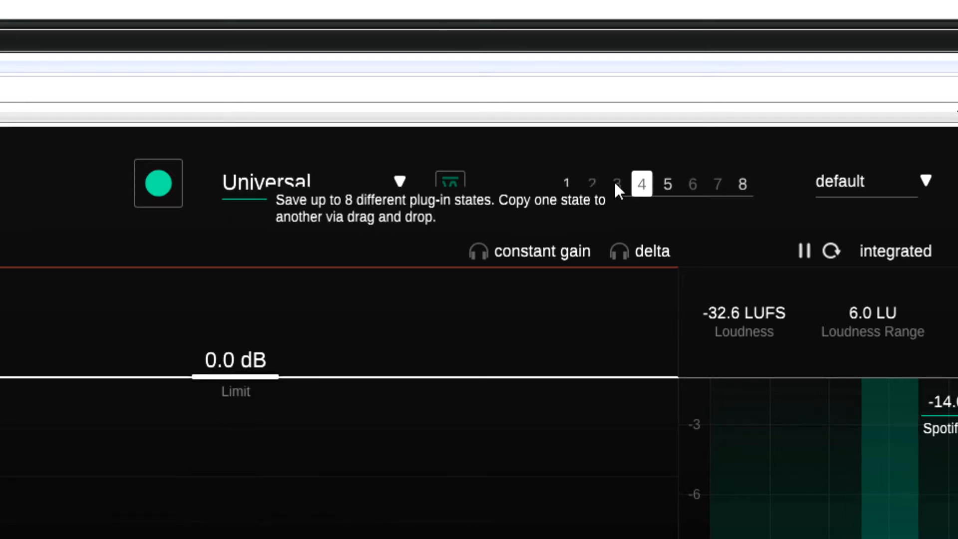
pyautogui.click(569, 187)
pyautogui.click(588, 185)
pyautogui.click(618, 185)
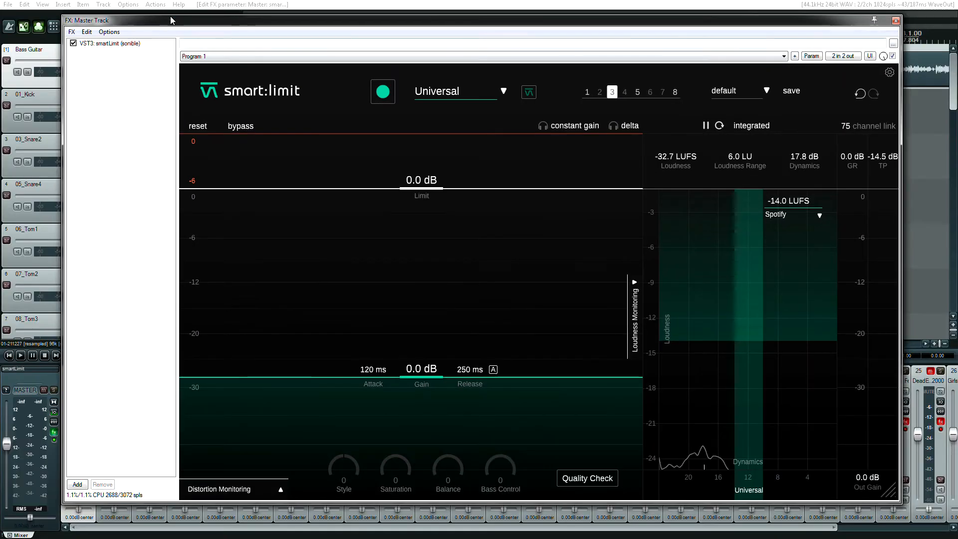
# Step: Reposition the Master Track effects window, shrink the limiter interface and enlarge it to nearly its former size
pyautogui.moveTo(167, 22); pyautogui.dragTo(293, 133)
pyautogui.click(183, 50)
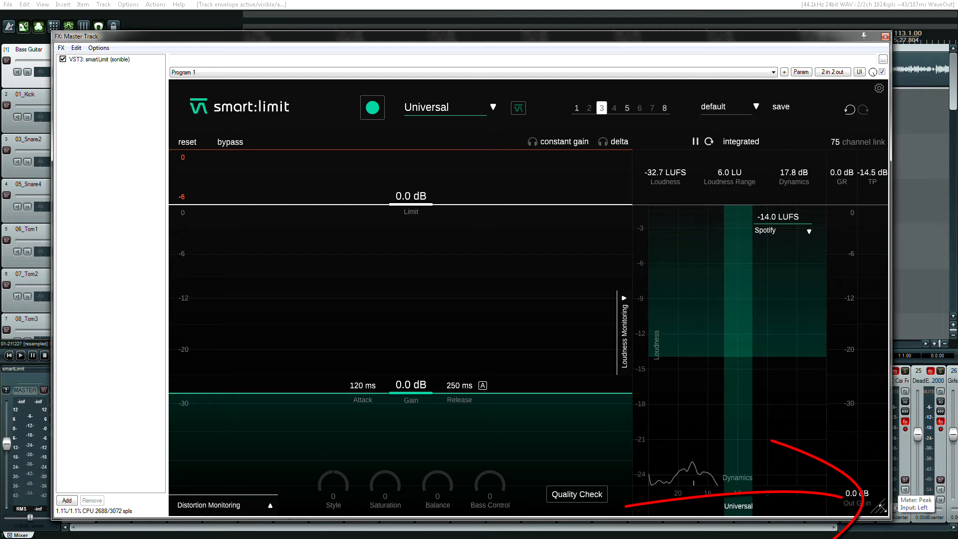
pyautogui.moveTo(881, 508); pyautogui.dragTo(427, 216)
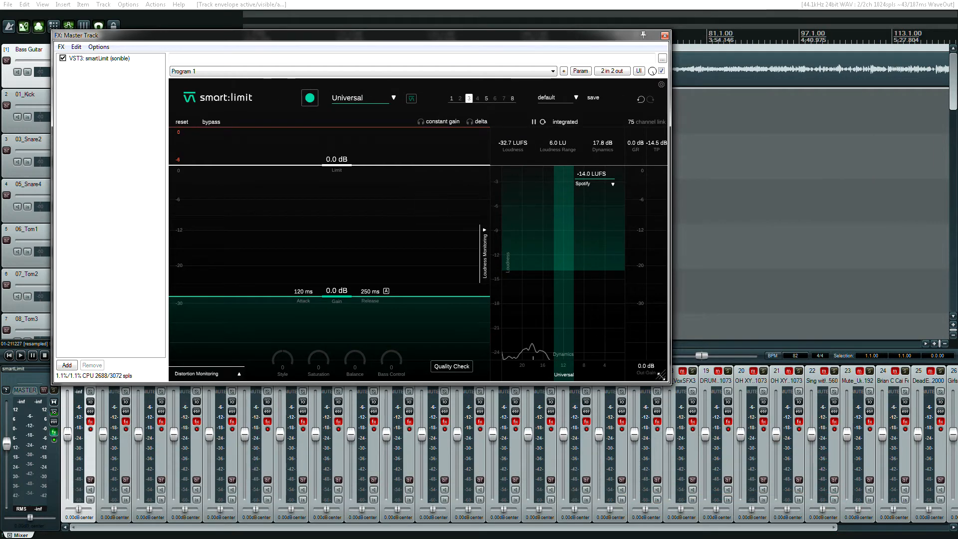
pyautogui.moveTo(662, 375); pyautogui.dragTo(865, 459)
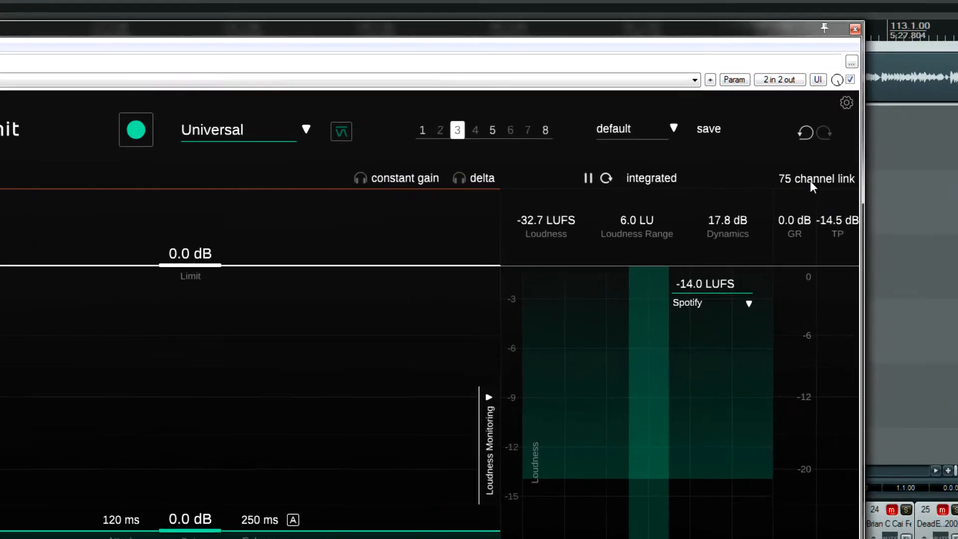
# Step: Raise the limiter's channel link to 100 and bring it down to 0
pyautogui.moveTo(838, 142)
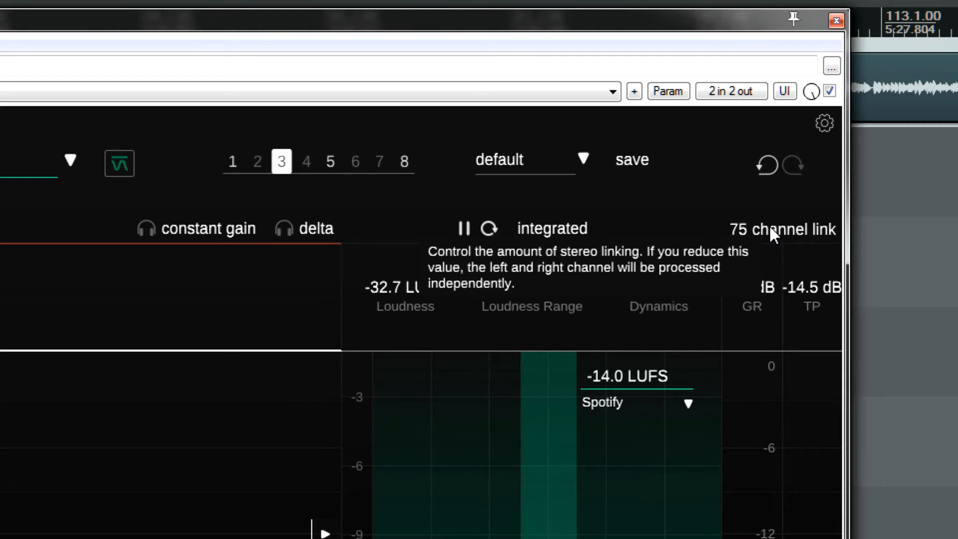
pyautogui.moveTo(768, 227); pyautogui.dragTo(799, 449)
pyautogui.moveTo(799, 538); pyautogui.dragTo(800, 28)
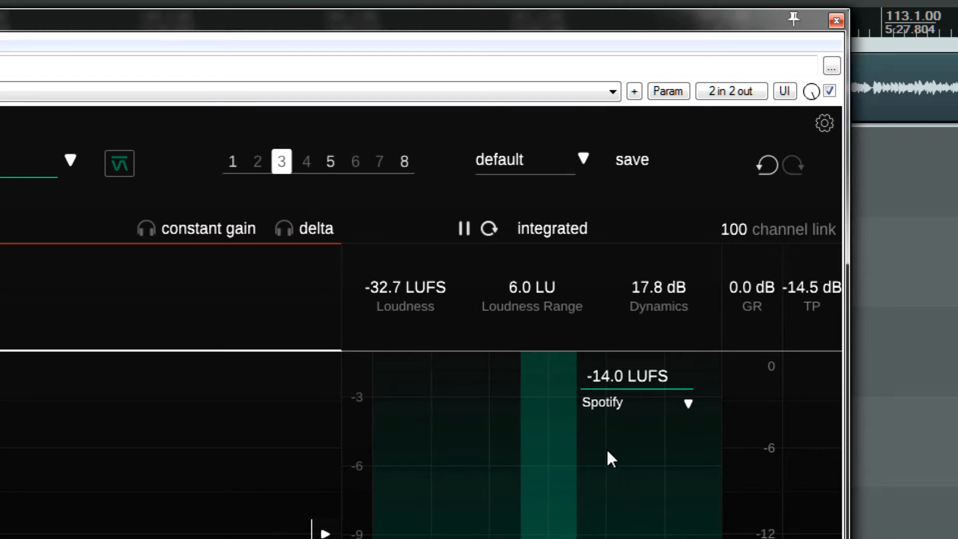
pyautogui.moveTo(730, 235); pyautogui.dragTo(779, 538)
pyautogui.moveTo(768, 240)
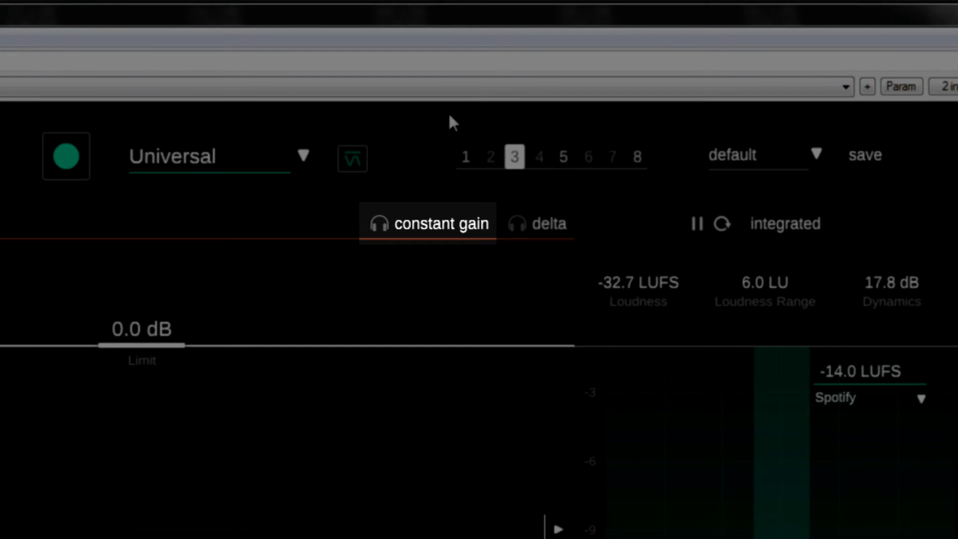
# Step: Enable constant gain monitoring and open the limiter's Quality Check
pyautogui.click(426, 227)
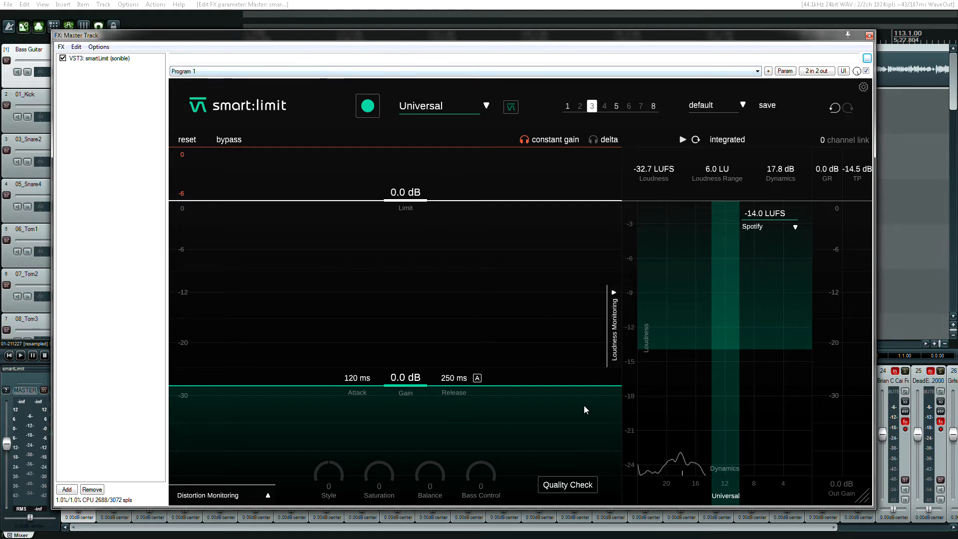
pyautogui.click(577, 486)
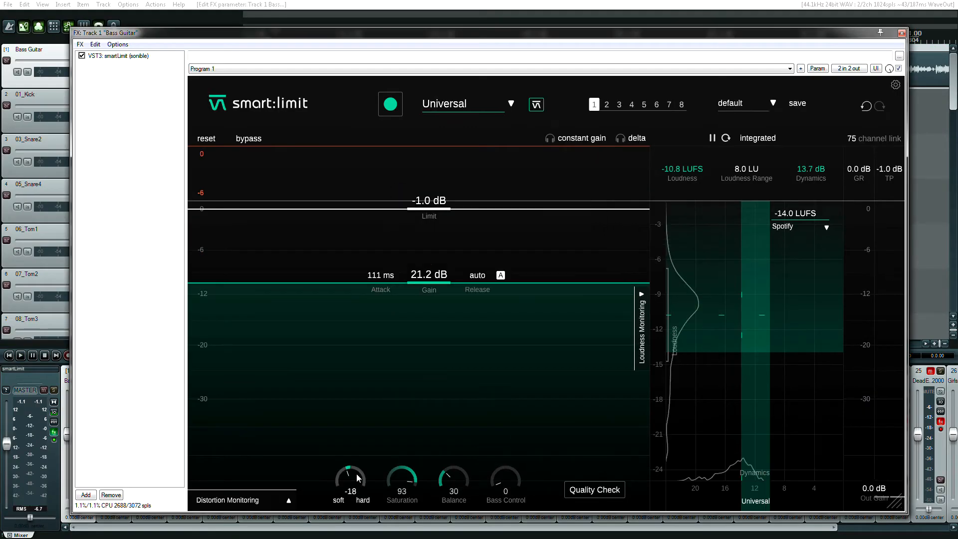
# Step: Set Style to -86, Balance to 100 and Bass Control to 92, and toggle the smart:limit option beside the Universal profile
pyautogui.moveTo(359, 467); pyautogui.dragTo(368, 517)
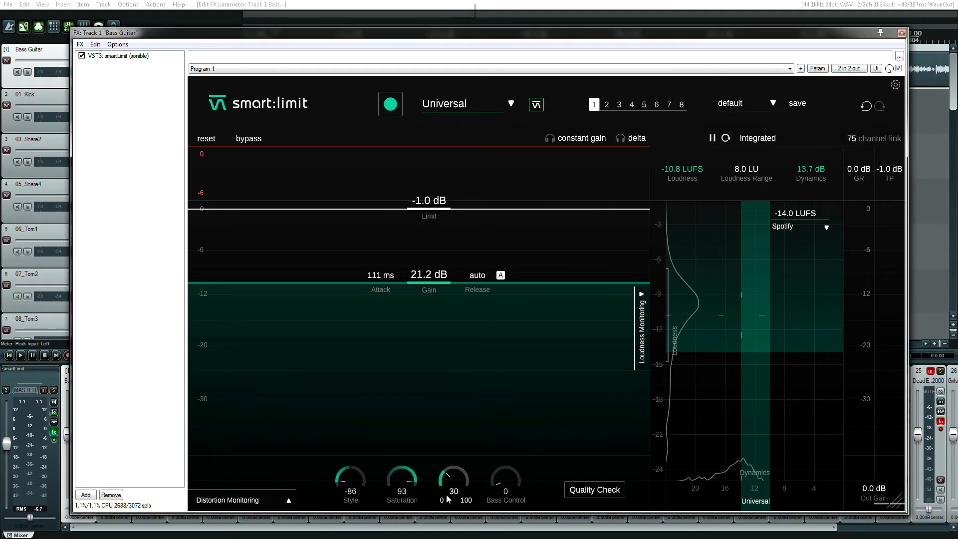
pyautogui.moveTo(453, 471); pyautogui.dragTo(467, 384)
pyautogui.moveTo(506, 477); pyautogui.dragTo(492, 368)
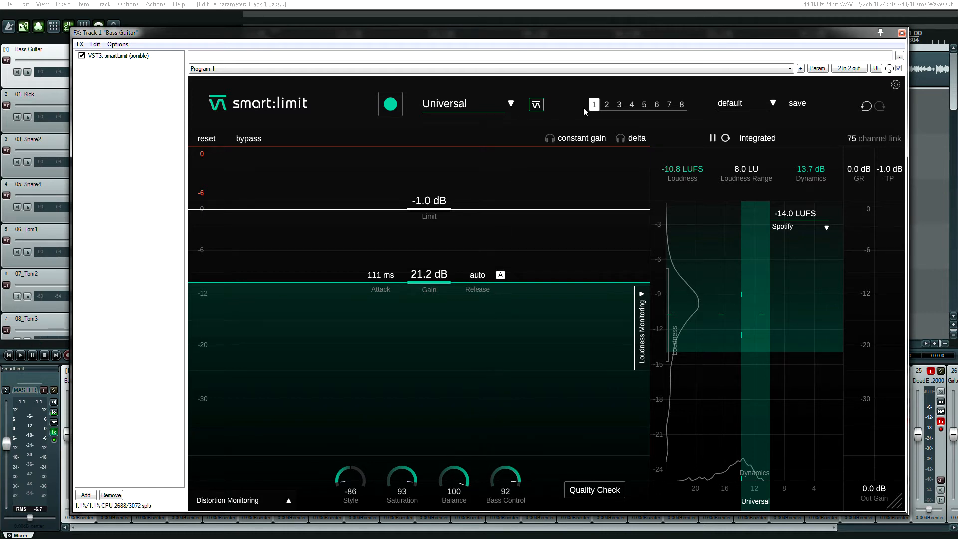
pyautogui.click(535, 106)
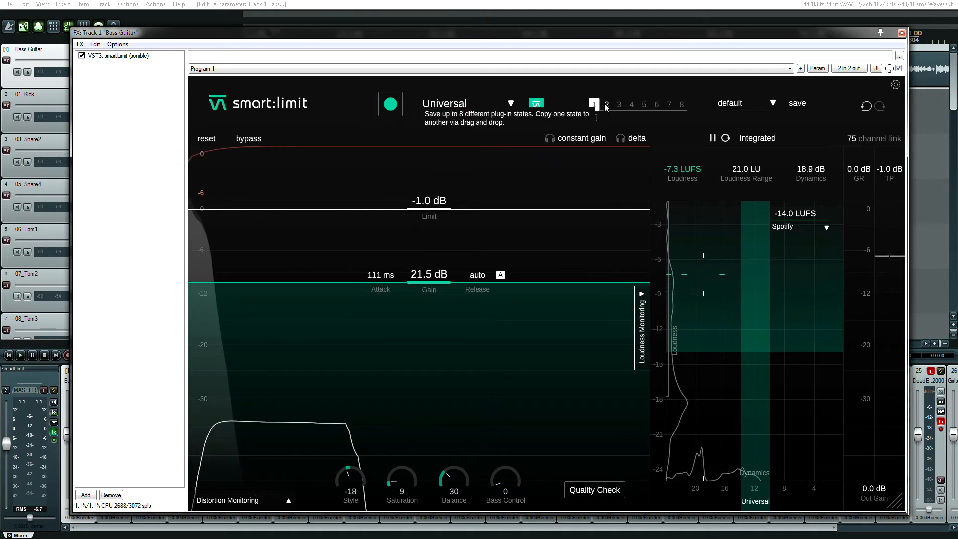
# Step: Compare plug-in states 1 and 2 of the Bass Guitar limiter, ending on state 2
pyautogui.click(606, 104)
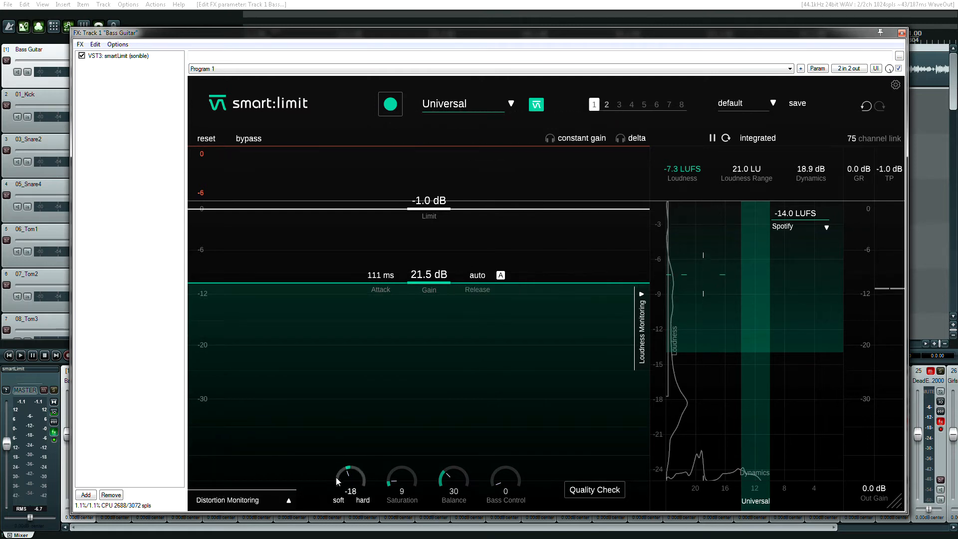
pyautogui.click(606, 105)
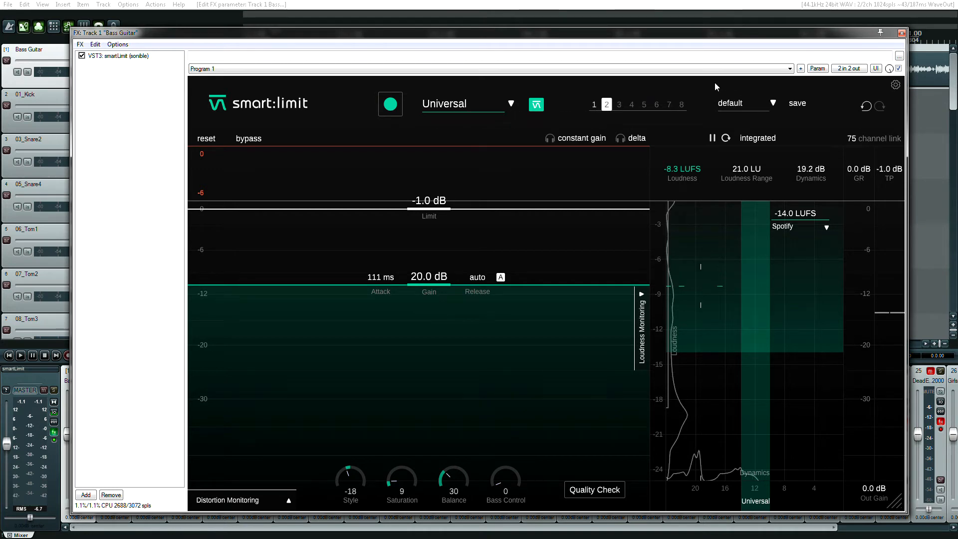
# Step: Move the Bass Guitar effects window aside, inspect the limiter settings on the 03_Snare2 track and close them
pyautogui.moveTo(255, 36); pyautogui.dragTo(246, 40)
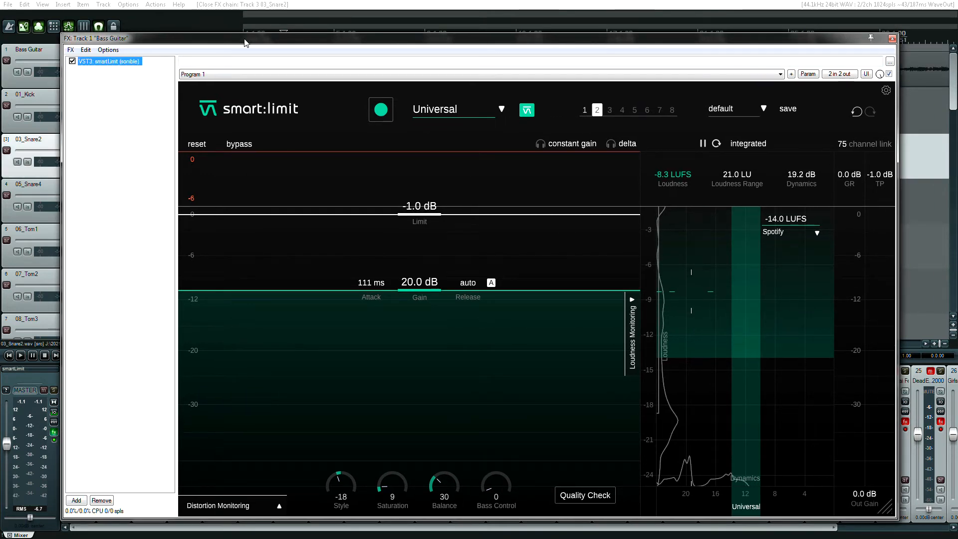
pyautogui.moveTo(252, 41); pyautogui.dragTo(408, 64)
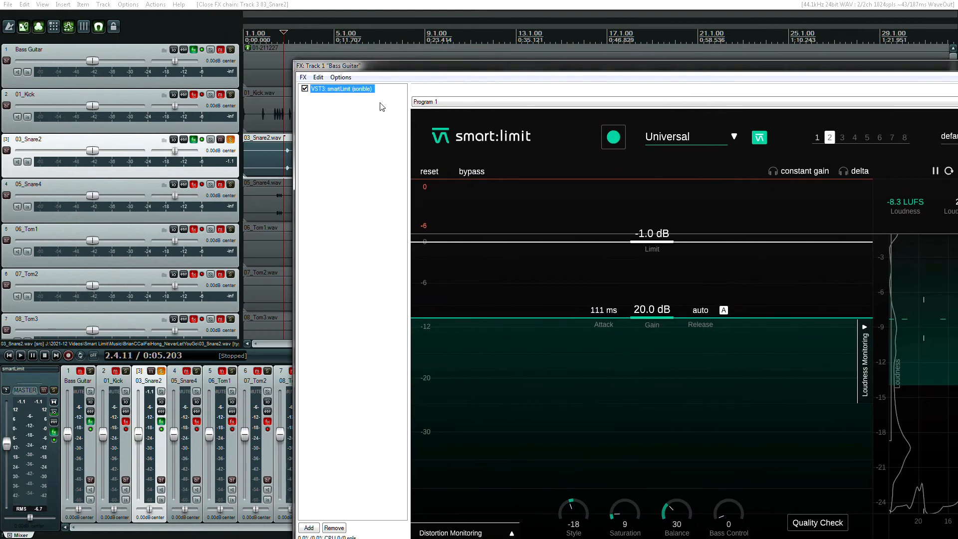
pyautogui.click(194, 140)
pyautogui.moveTo(309, 61); pyautogui.dragTo(126, 15)
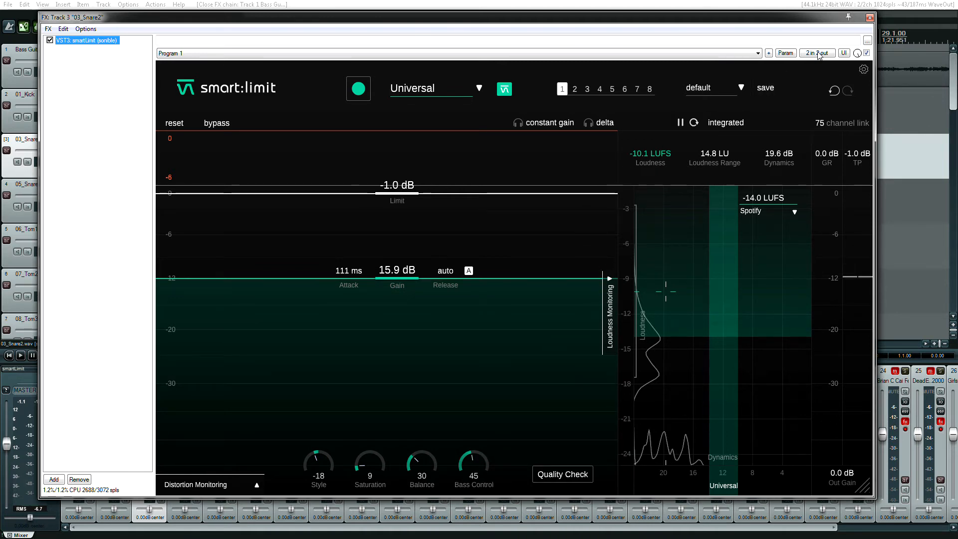
pyautogui.click(869, 17)
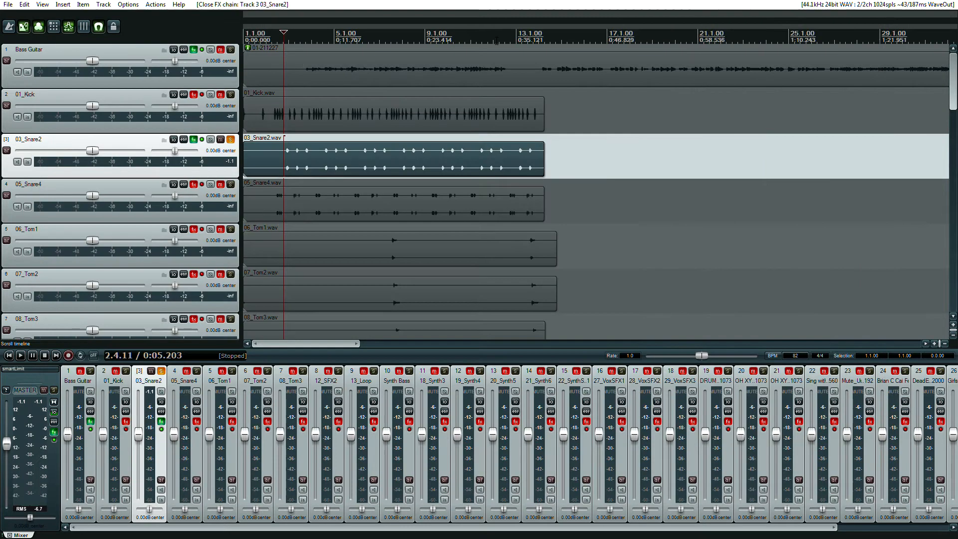
# Step: Open the Bass Guitar track's limiter and learn new parameters while playing the track
pyautogui.click(194, 49)
pyautogui.moveTo(656, 69); pyautogui.dragTo(411, 39)
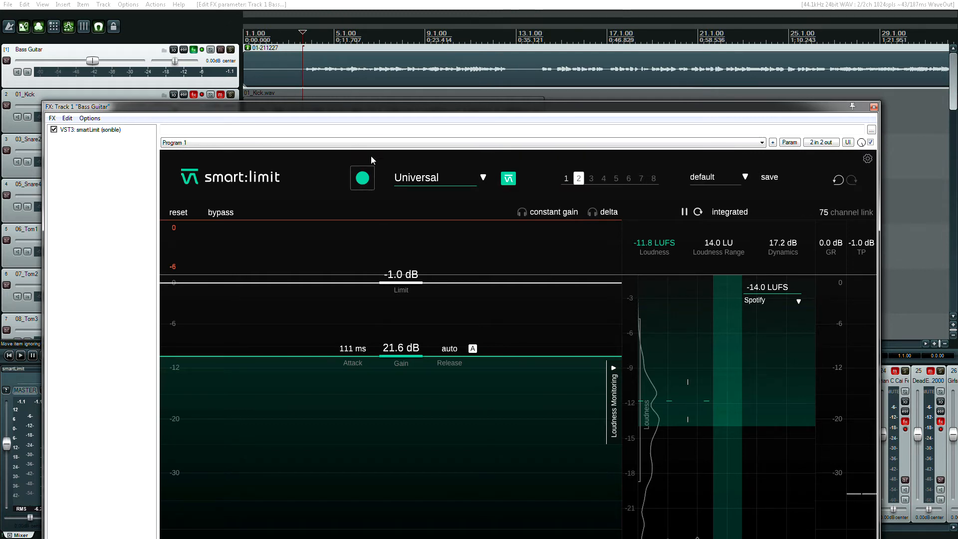
pyautogui.click(363, 179)
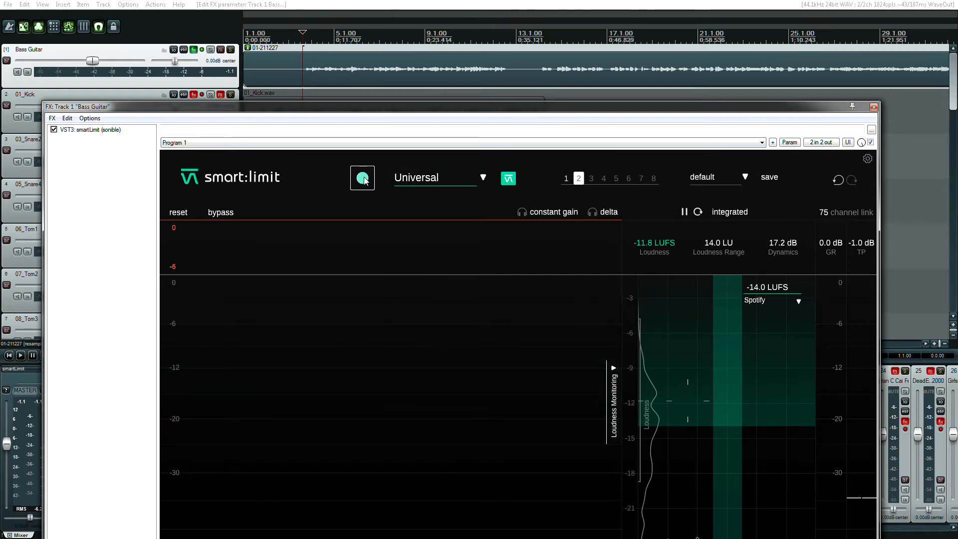
pyautogui.press('space')
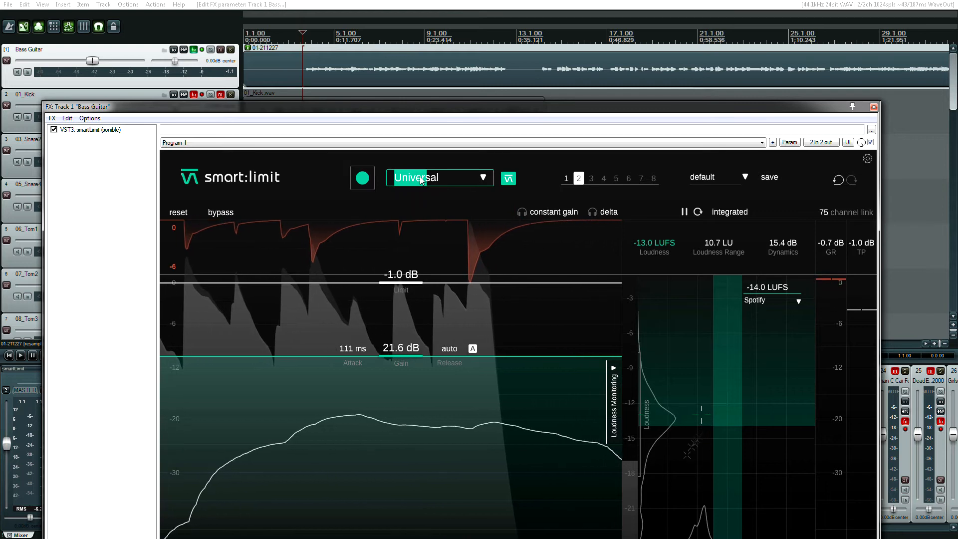
# Step: Relearn the Bass Guitar limiter parameters by playing from about bar 14, stop playback and bring the whole limiter window into view
pyautogui.click(538, 73)
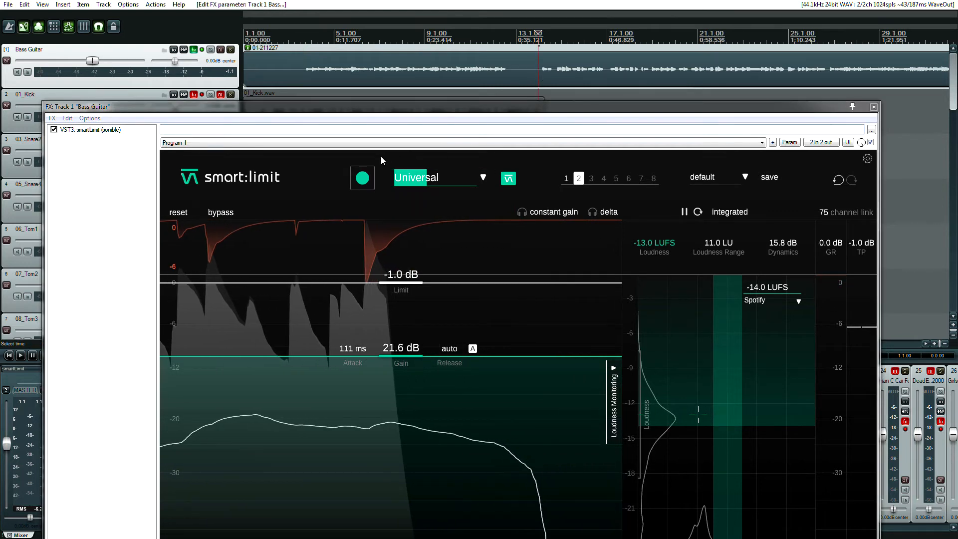
pyautogui.click(364, 183)
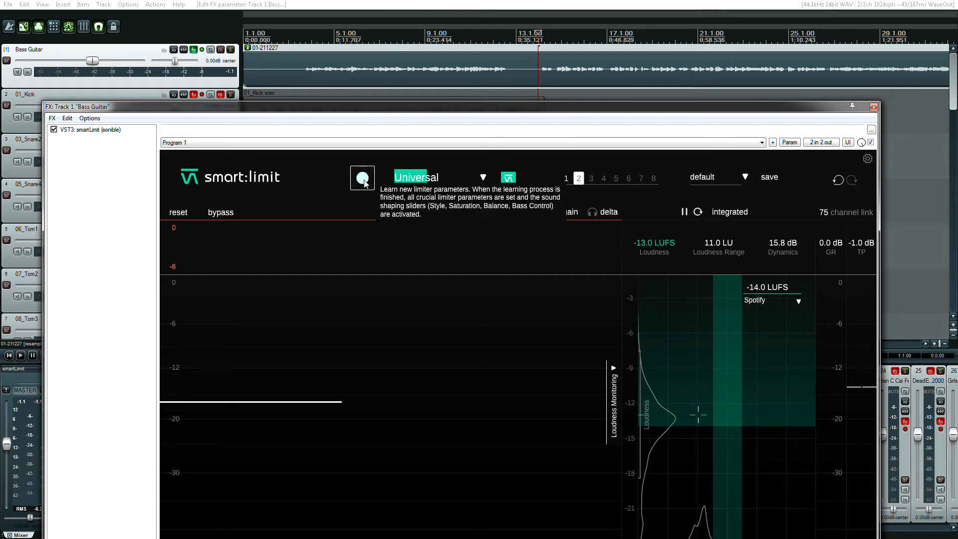
pyautogui.click(555, 73)
pyautogui.press('space')
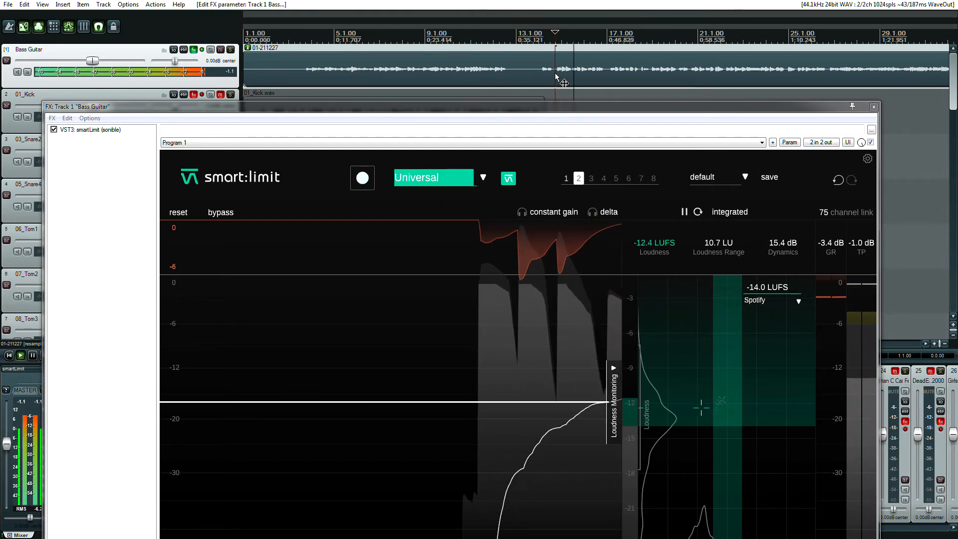
pyautogui.press('space')
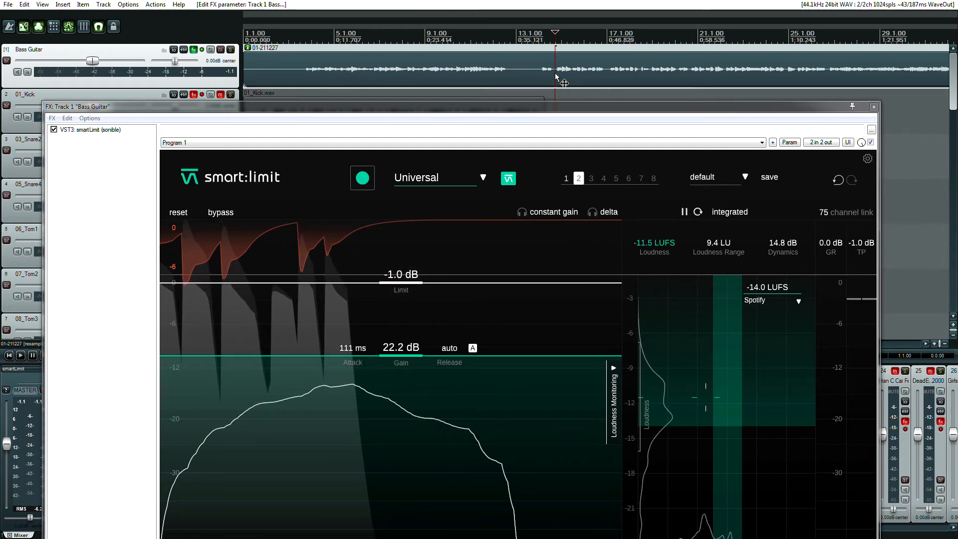
pyautogui.moveTo(486, 103); pyautogui.dragTo(486, 37)
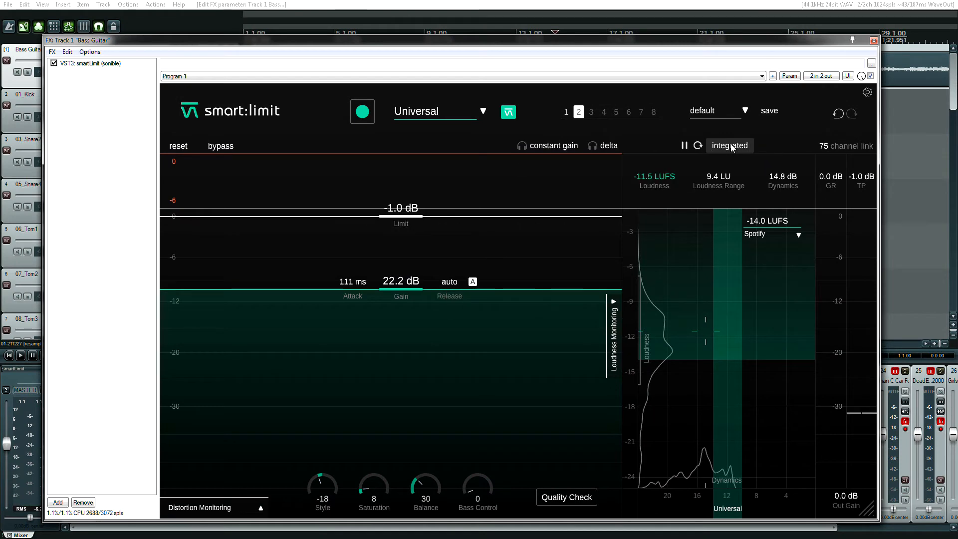
# Step: Cycle the Bass Guitar limiter's loudness readout through integrated, short term and momentary modes, ending on momentary
pyautogui.click(731, 146)
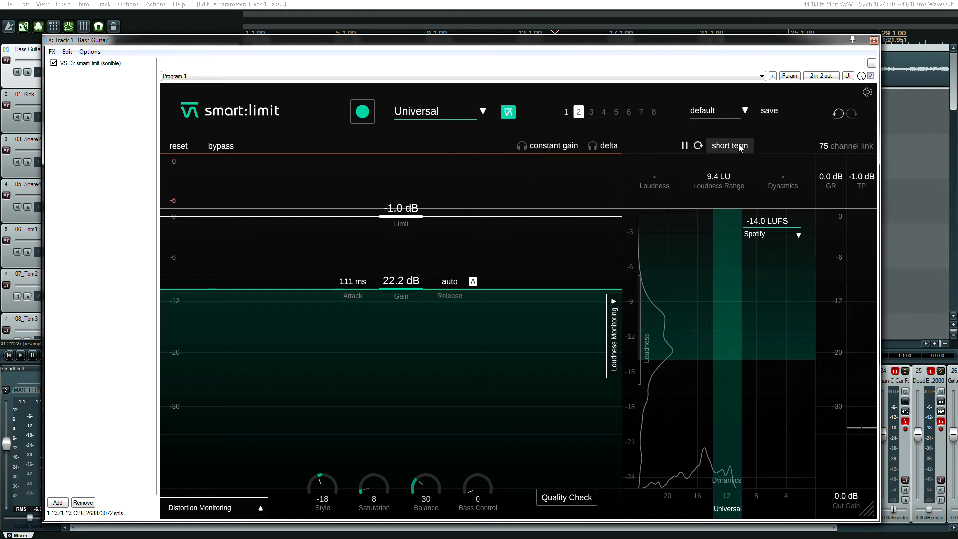
pyautogui.click(739, 145)
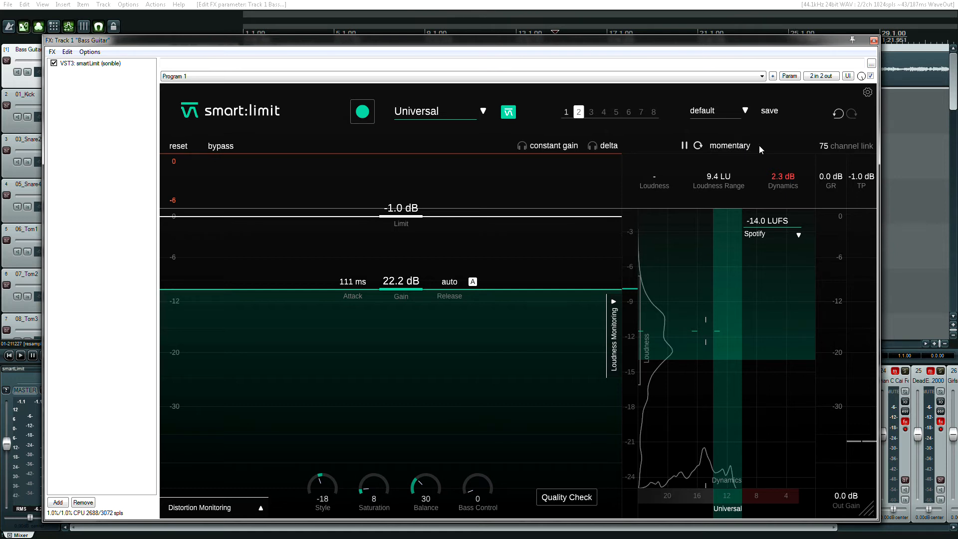
pyautogui.click(746, 146)
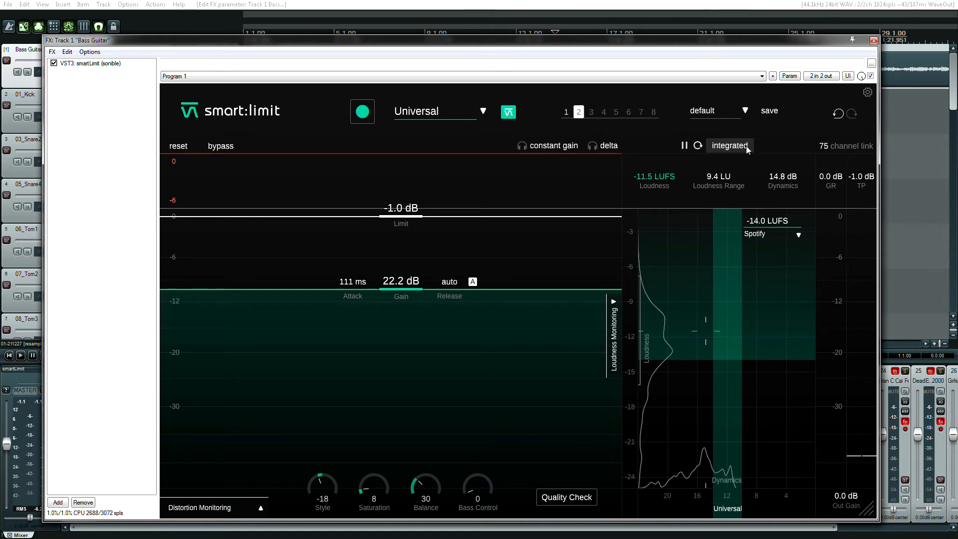
pyautogui.click(747, 146)
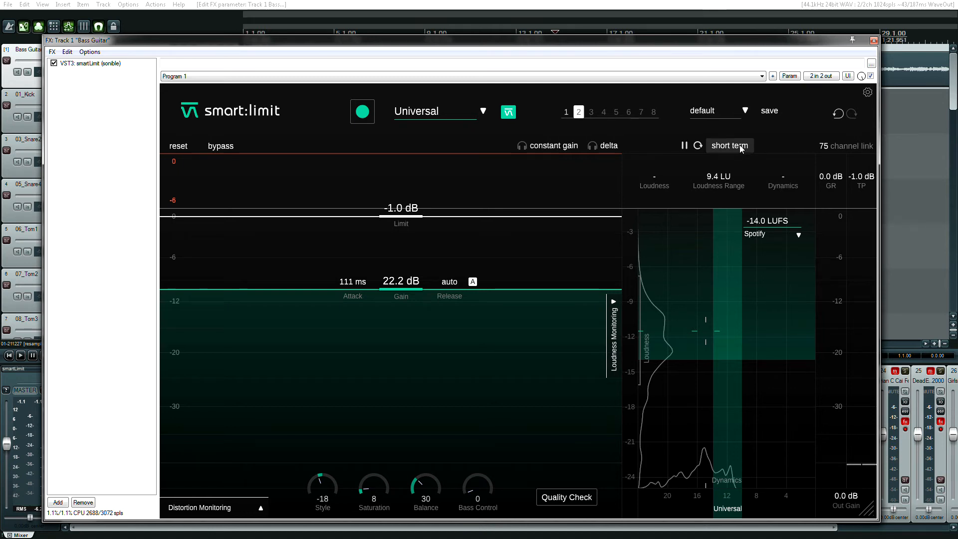
pyautogui.click(741, 145)
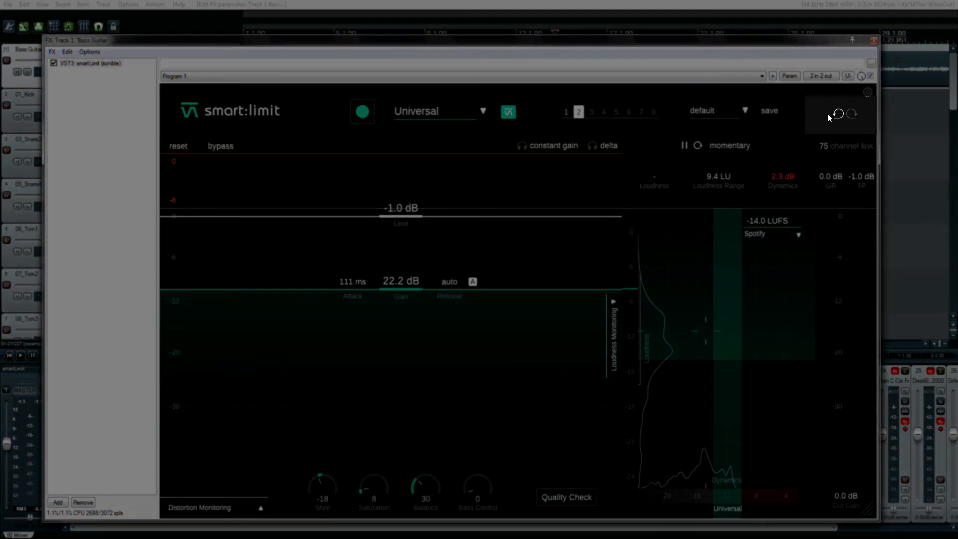
# Step: Undo the recent loudness mode changes and redo them until the readout is back on momentary
pyautogui.click(838, 115)
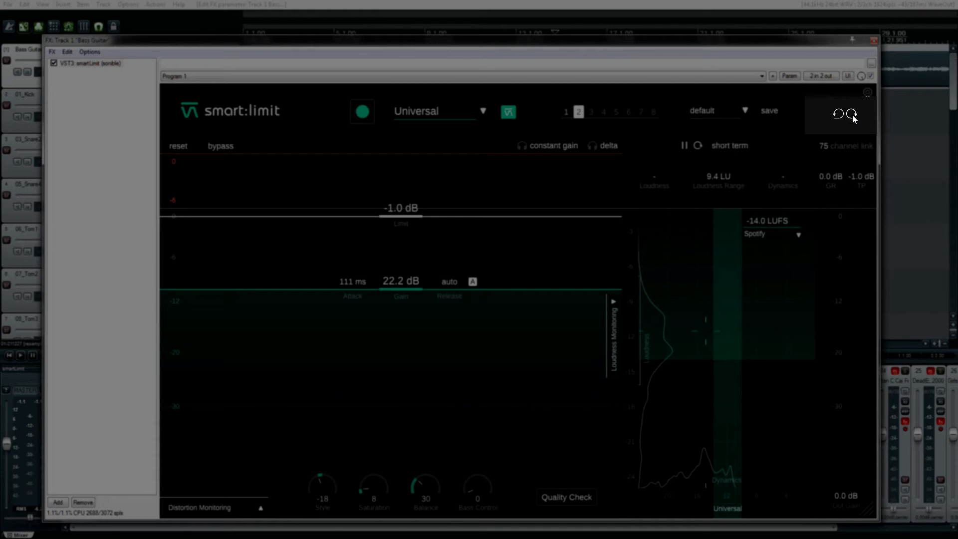
pyautogui.click(852, 115)
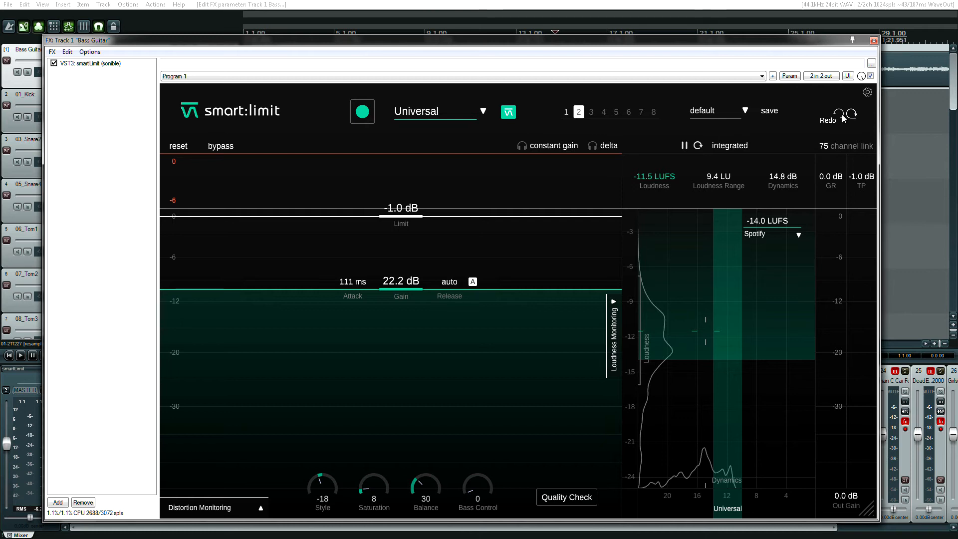
pyautogui.click(852, 116)
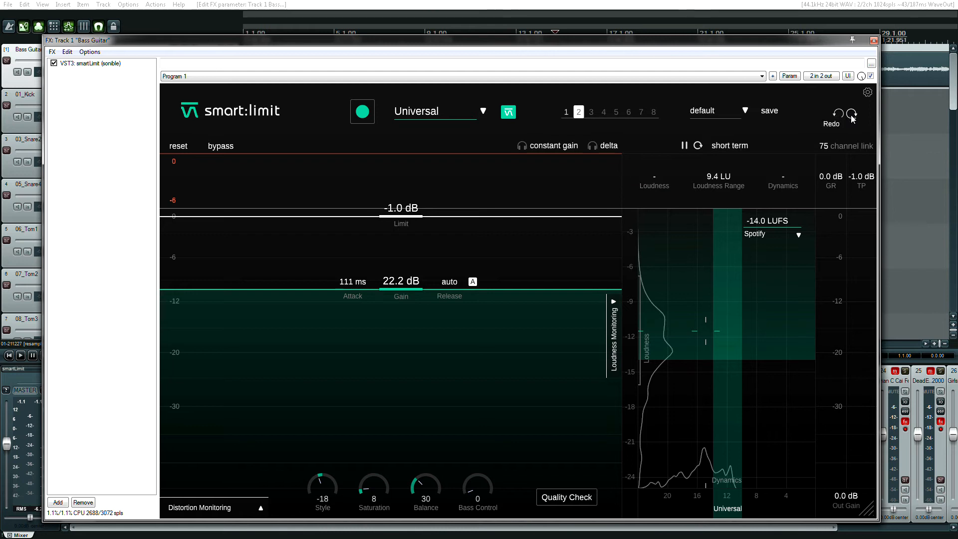
pyautogui.click(853, 116)
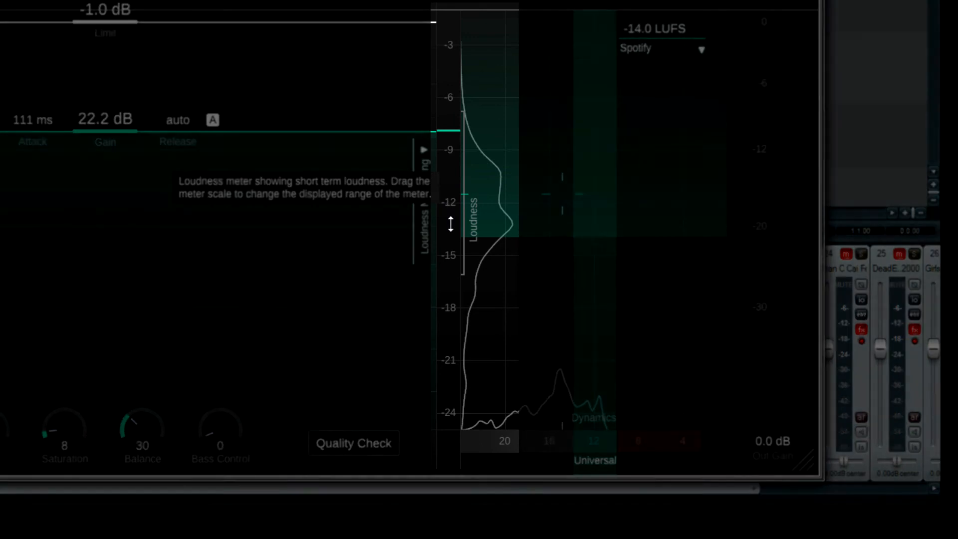
# Step: Shift the displayed range of the loudness meter scale up and down, ending with 0 at the upper end
pyautogui.moveTo(451, 285); pyautogui.dragTo(472, 17)
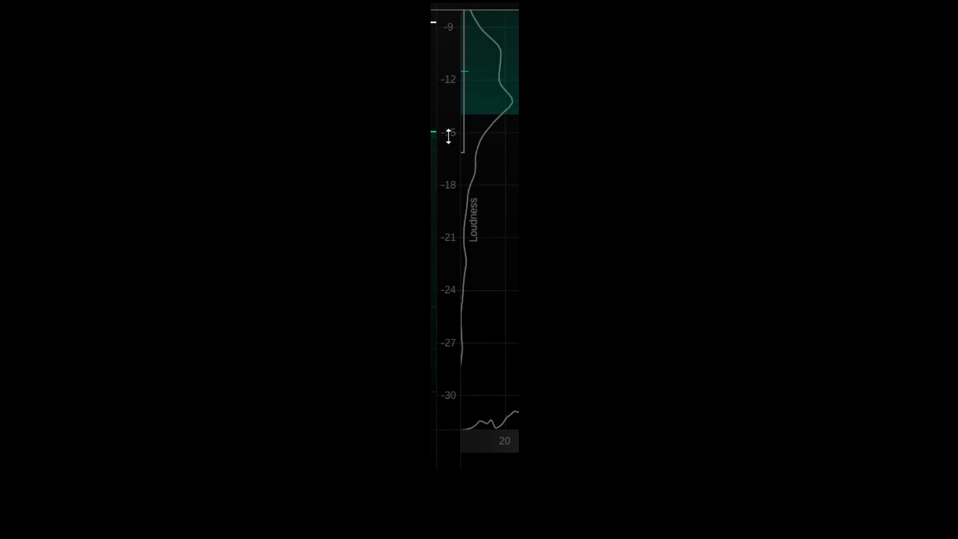
pyautogui.moveTo(443, 118); pyautogui.dragTo(470, 74)
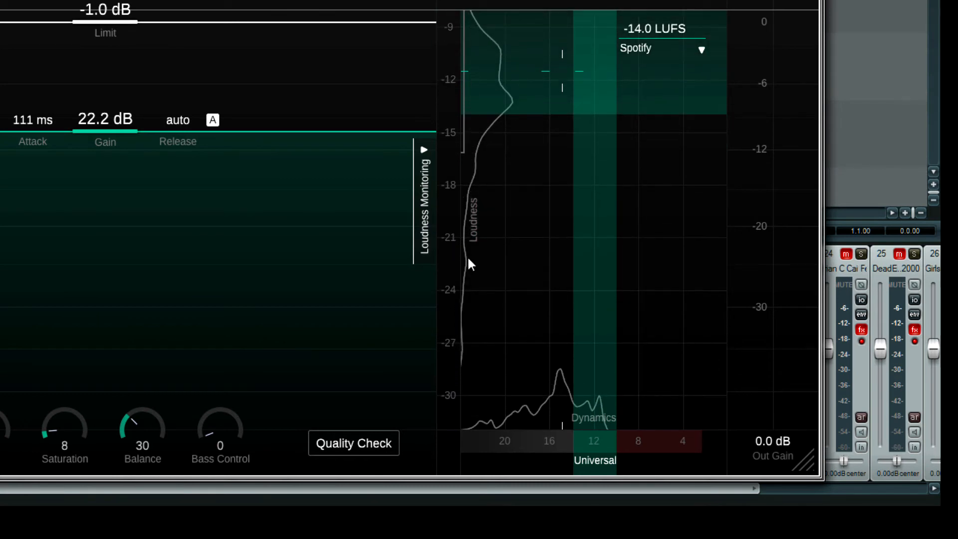
pyautogui.moveTo(516, 311)
pyautogui.moveTo(466, 168); pyautogui.dragTo(464, 316)
pyautogui.moveTo(454, 213); pyautogui.dragTo(462, 305)
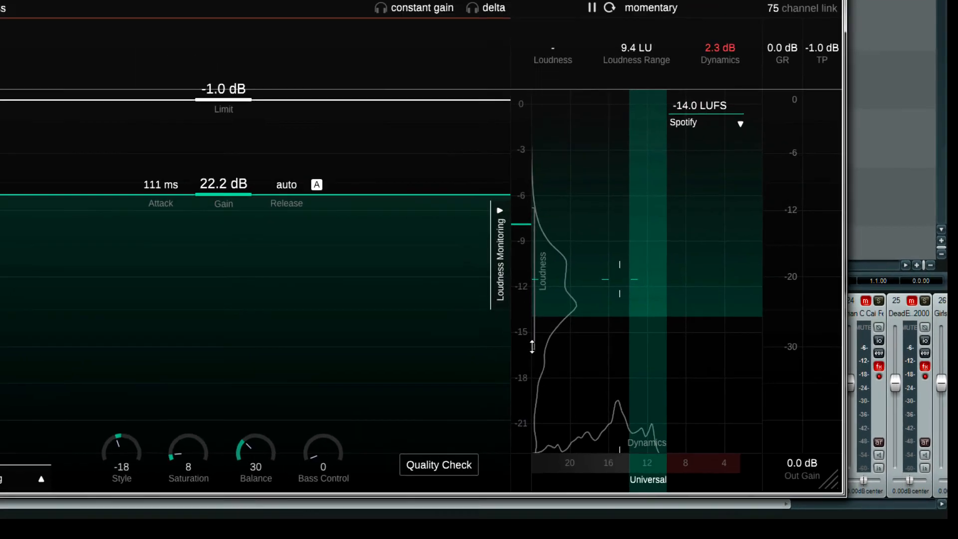
pyautogui.moveTo(532, 347); pyautogui.dragTo(521, 185)
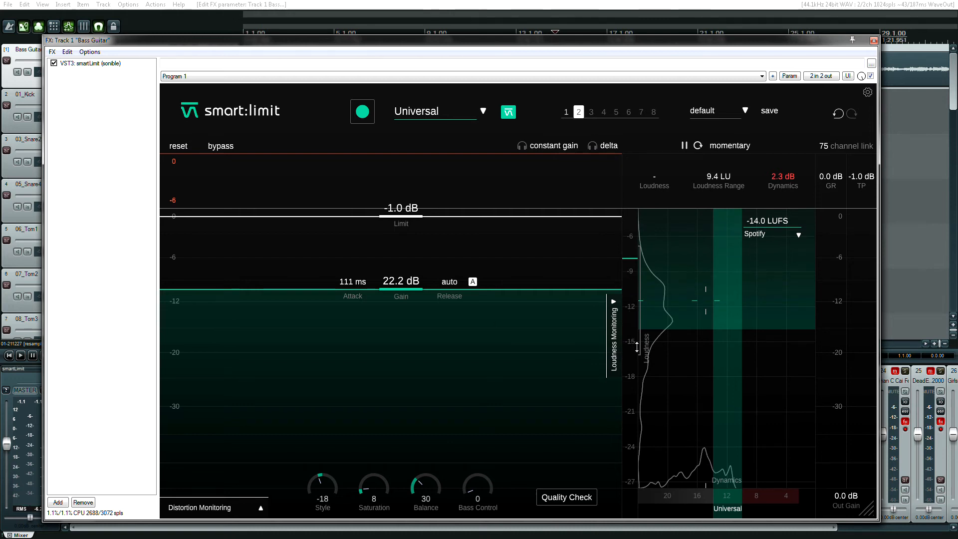
pyautogui.moveTo(632, 300); pyautogui.dragTo(634, 409)
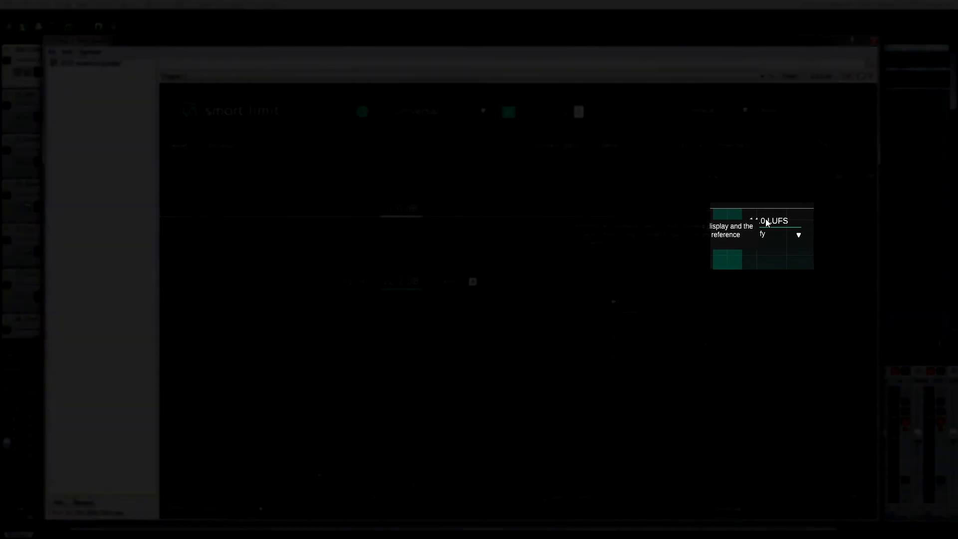
# Step: Try custom reference loudness targets of -5.0 LUFS and -20 LUFS
pyautogui.moveTo(767, 222); pyautogui.dragTo(768, 235)
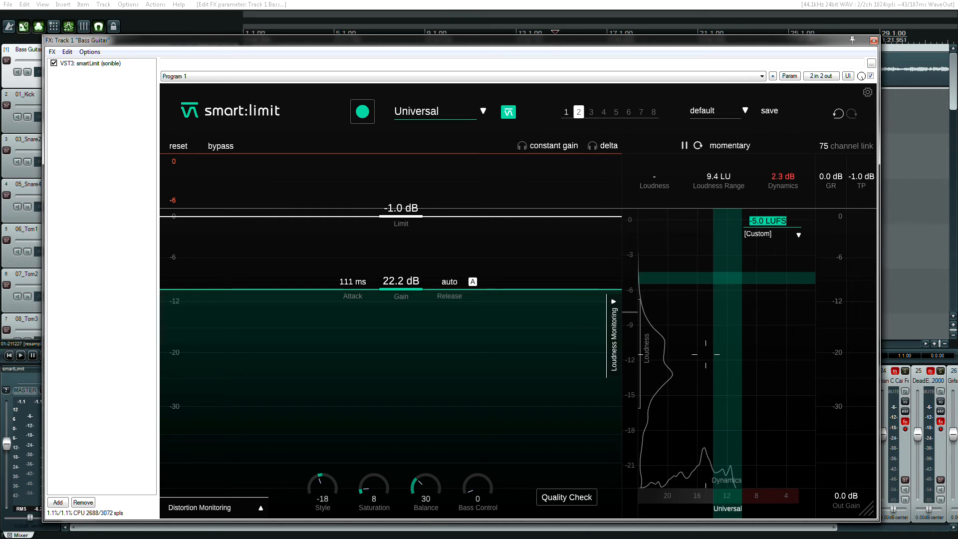
pyautogui.press('Return')
pyautogui.doubleClick(777, 222)
pyautogui.write('-20')
pyautogui.press('Return')
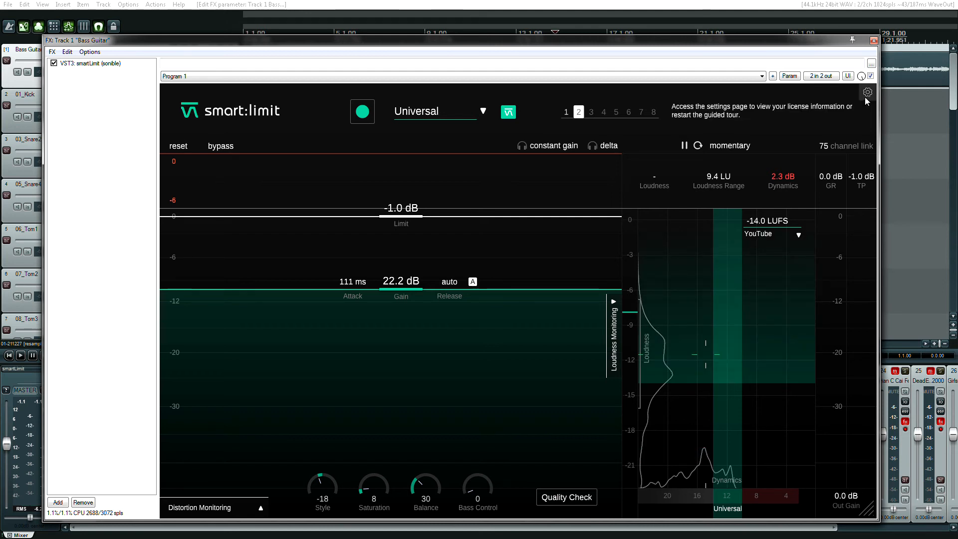
# Step: Turn off Show tooltips and Use OpenGL in the plug-in settings, close them and play the track
pyautogui.click(866, 98)
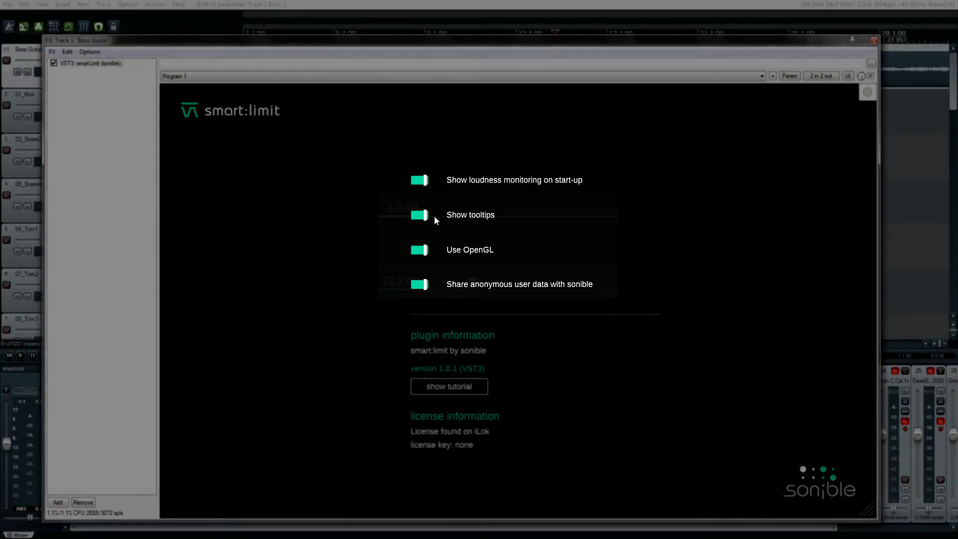
pyautogui.click(425, 216)
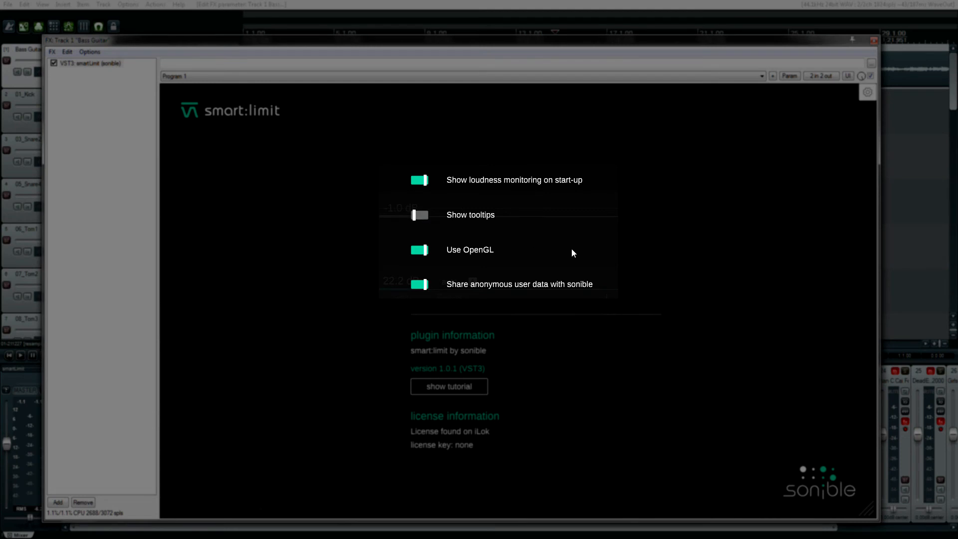
pyautogui.click(423, 250)
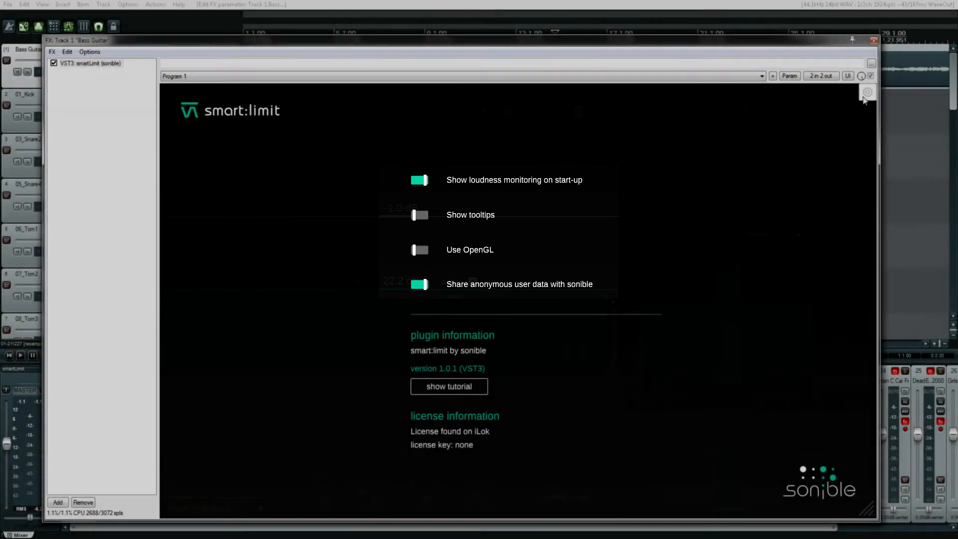
pyautogui.click(865, 96)
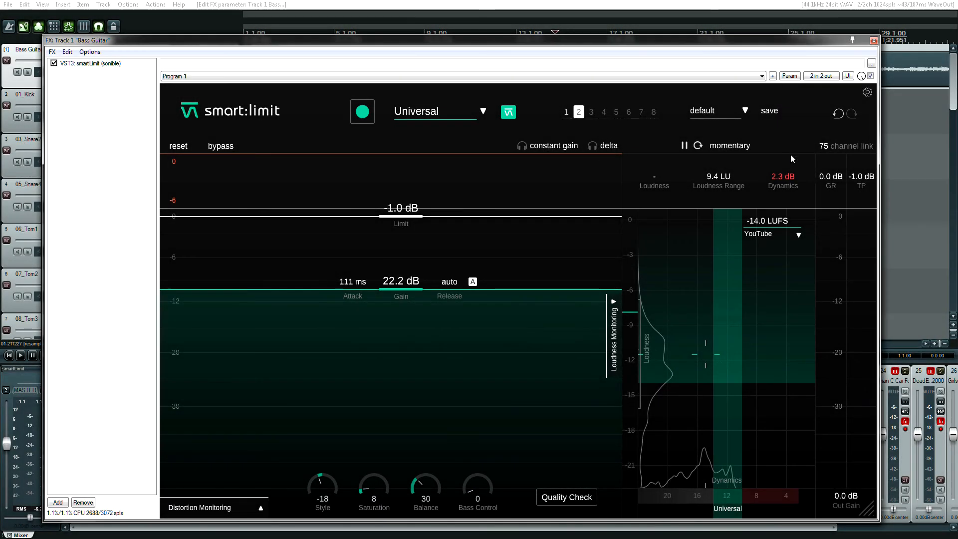
pyautogui.press('space')
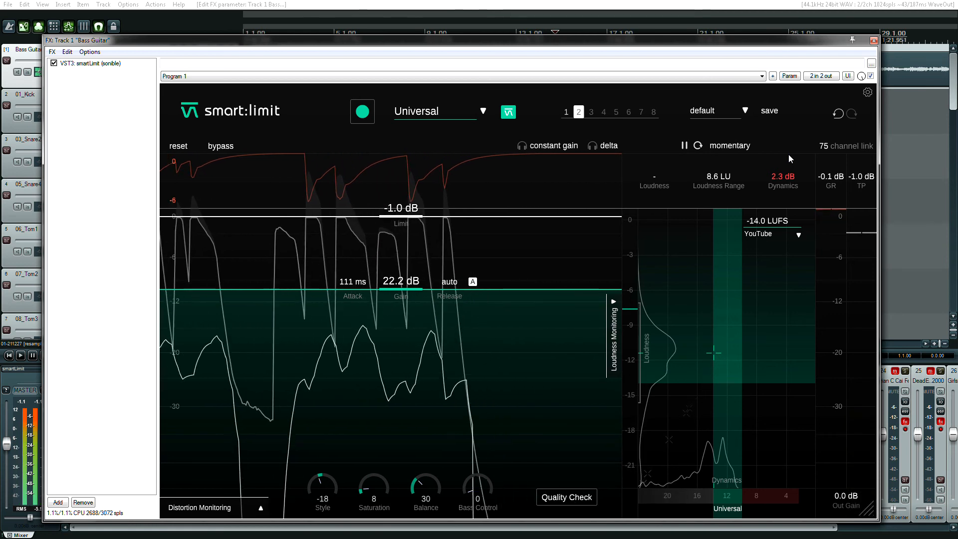
# Step: Start the plug-in's guided tour from its settings and page through all slides, from signal analysis to Quality Check
pyautogui.click(868, 93)
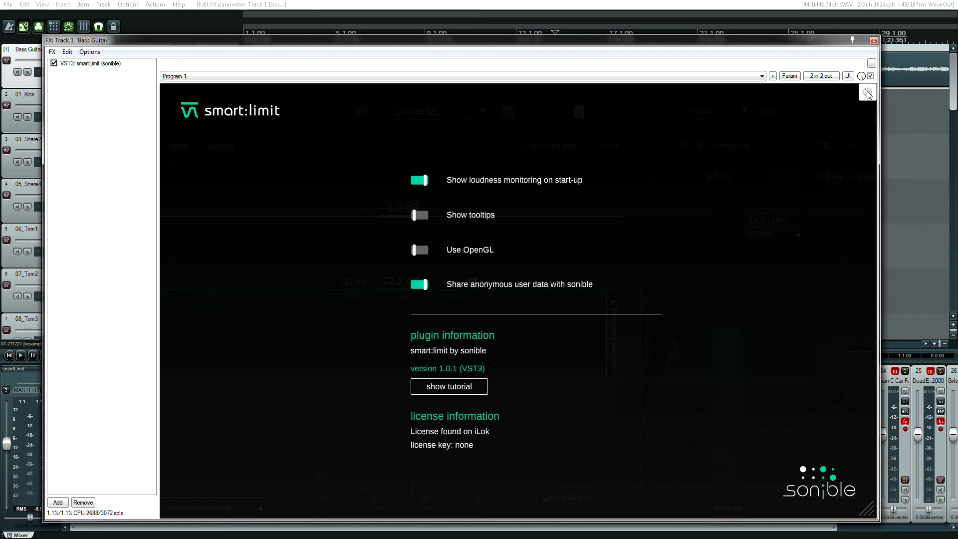
pyautogui.click(463, 392)
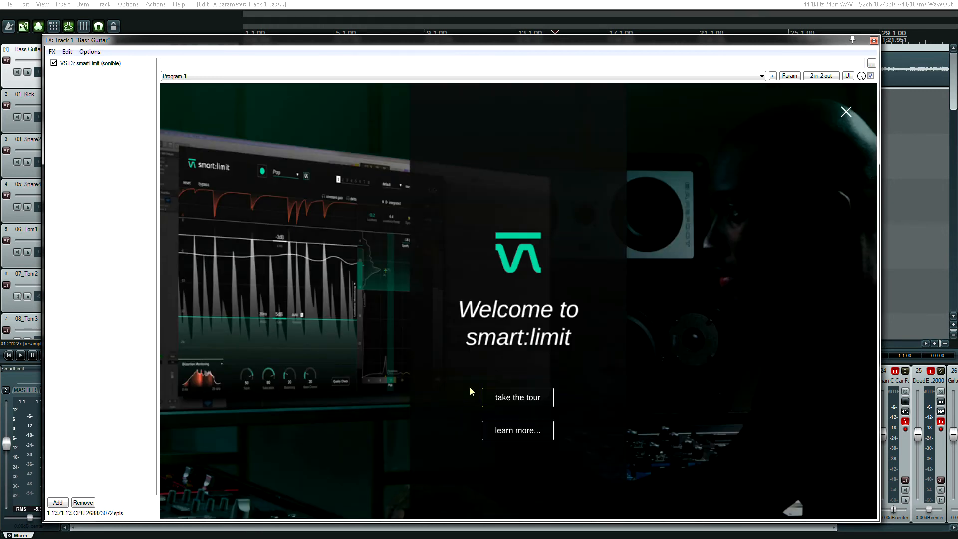
pyautogui.click(527, 406)
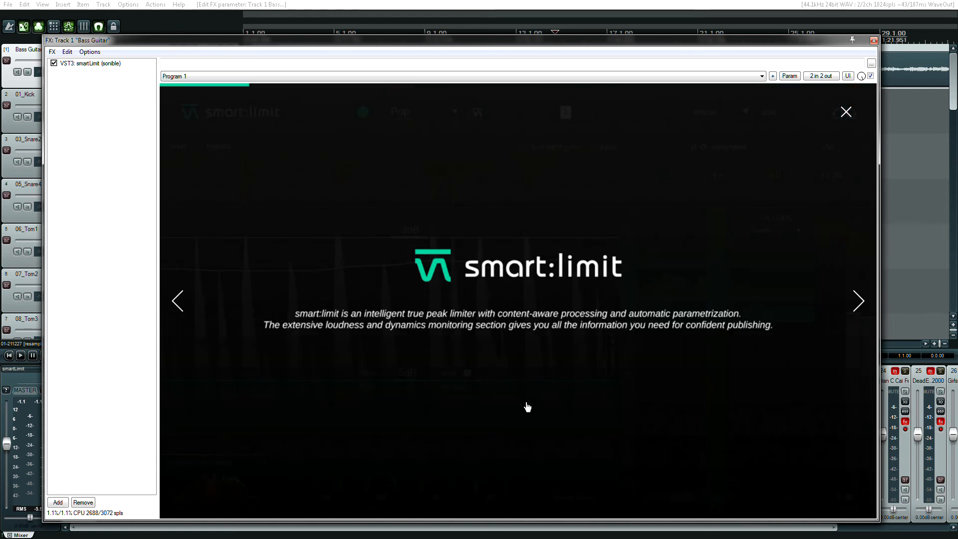
pyautogui.click(854, 305)
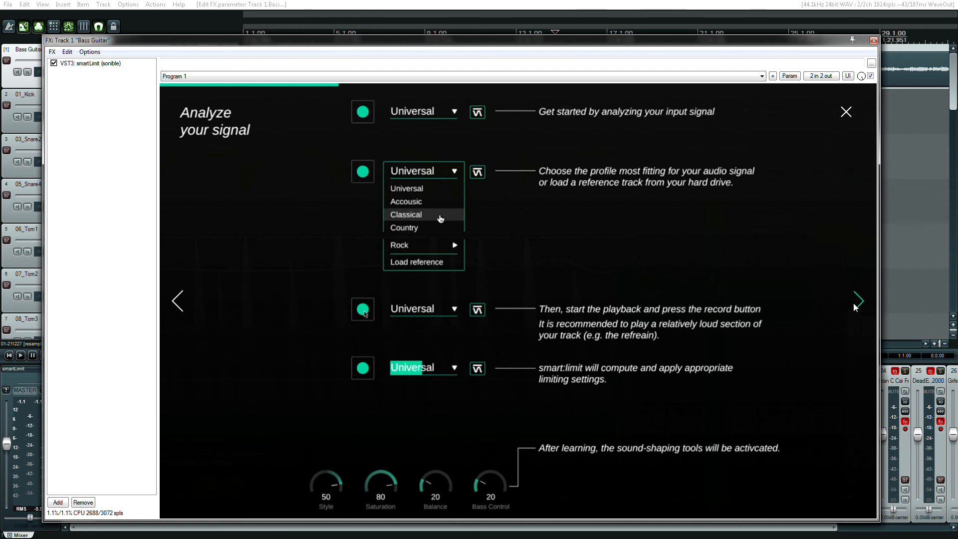
pyautogui.click(856, 302)
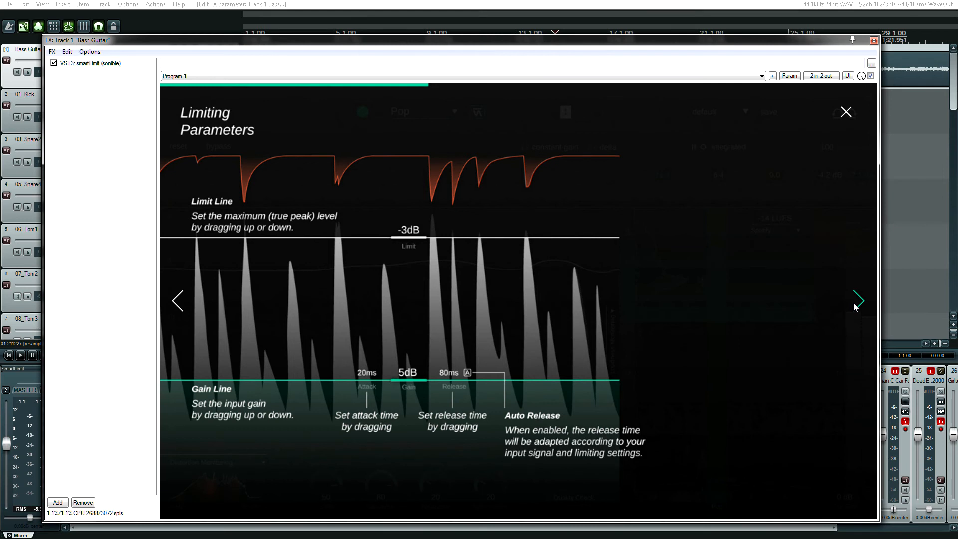
pyautogui.click(854, 303)
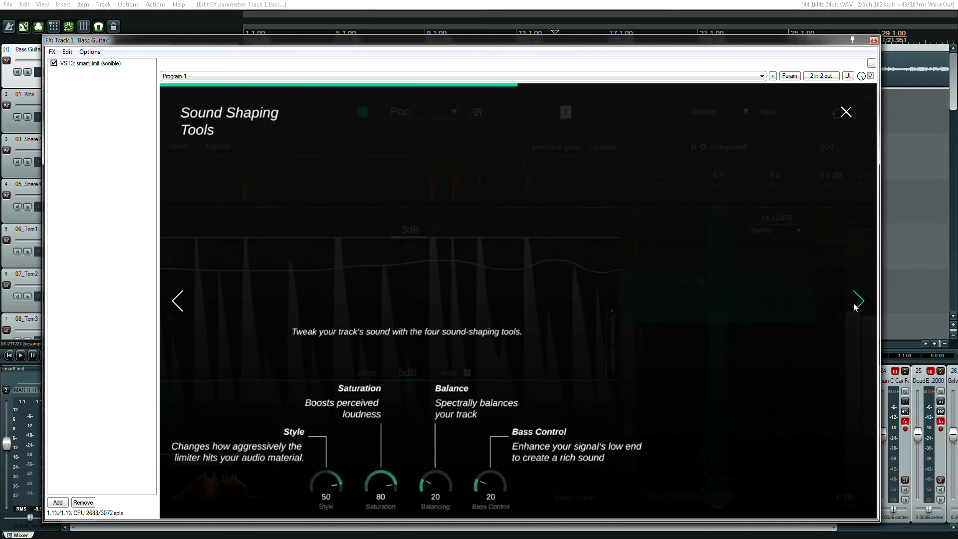
pyautogui.click(853, 303)
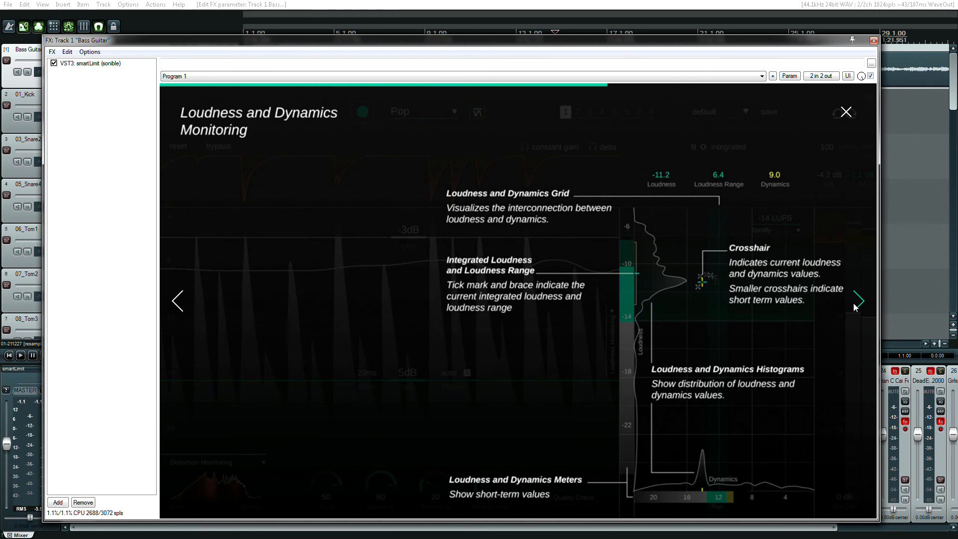
pyautogui.click(853, 303)
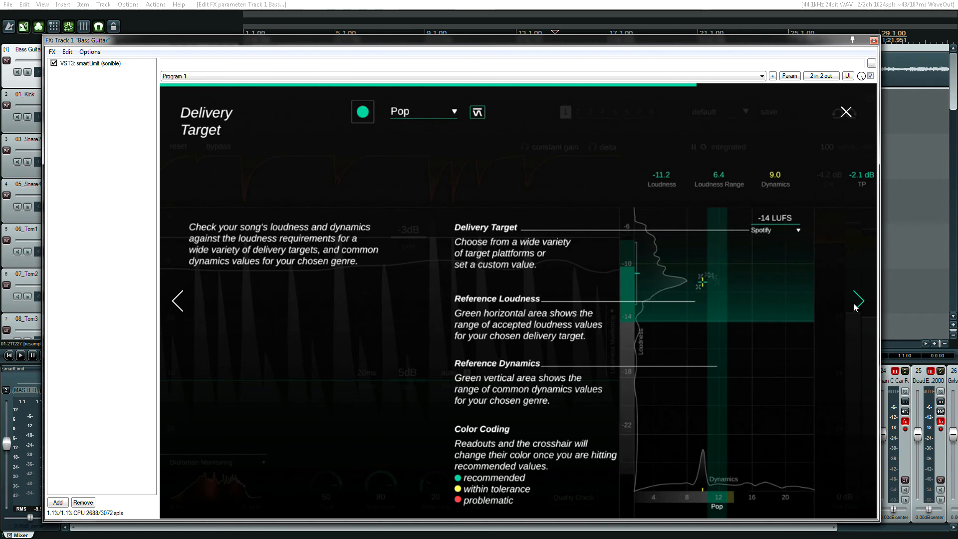
pyautogui.click(853, 304)
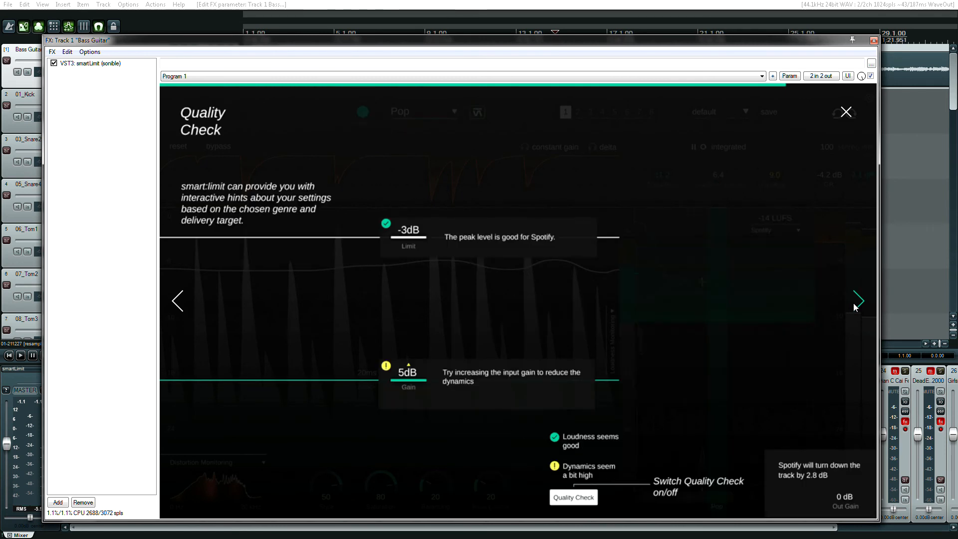
pyautogui.click(853, 303)
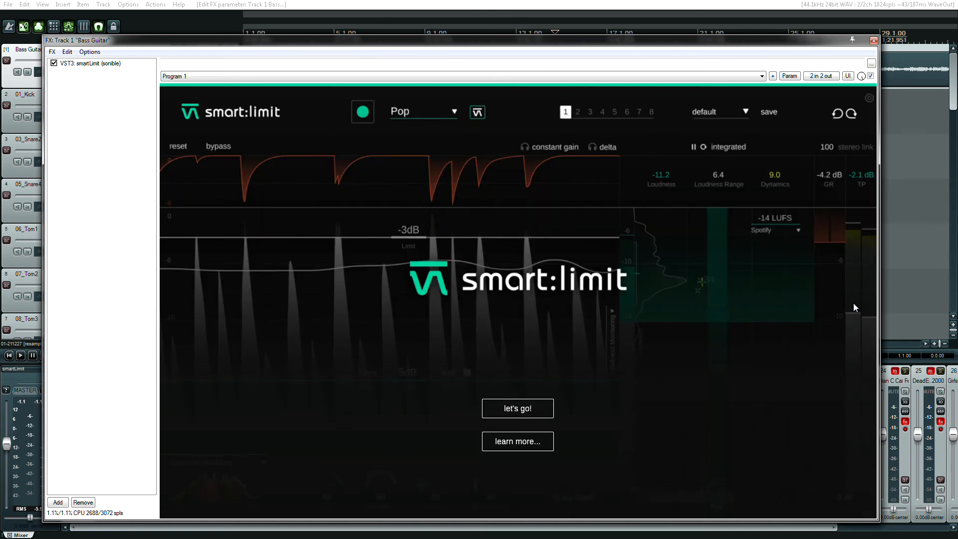
pyautogui.click(853, 304)
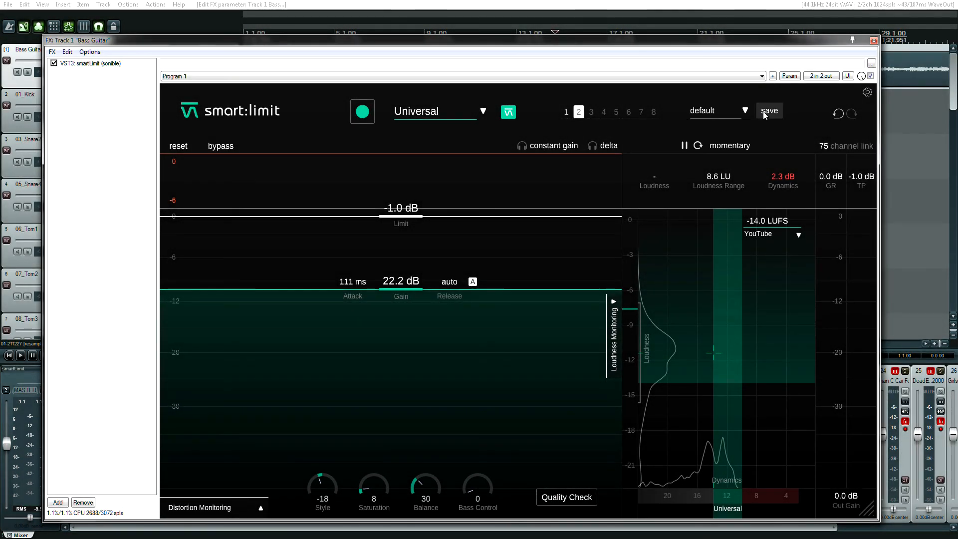
# Step: Save the current limiter settings as a new preset, using a person's first name as the preset name
pyautogui.click(765, 112)
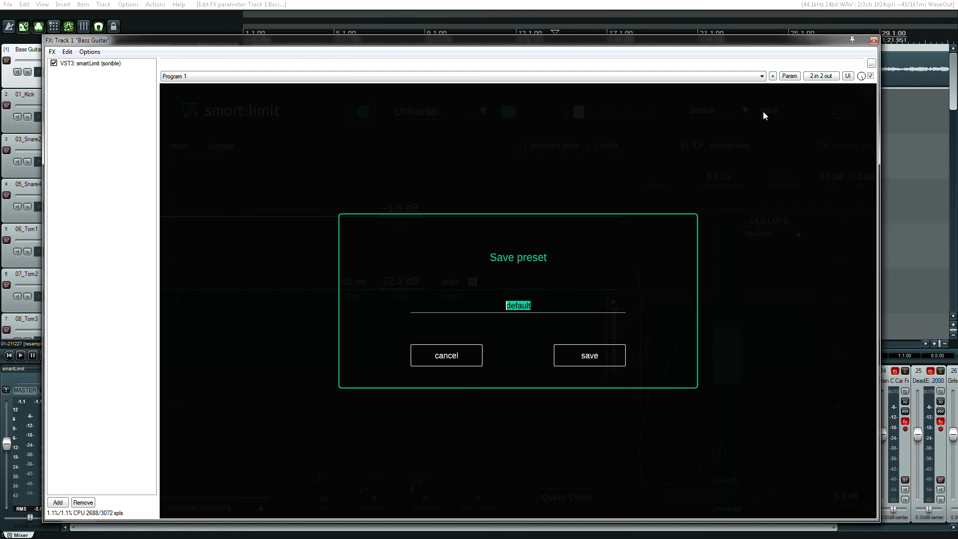
pyautogui.write('Adam')
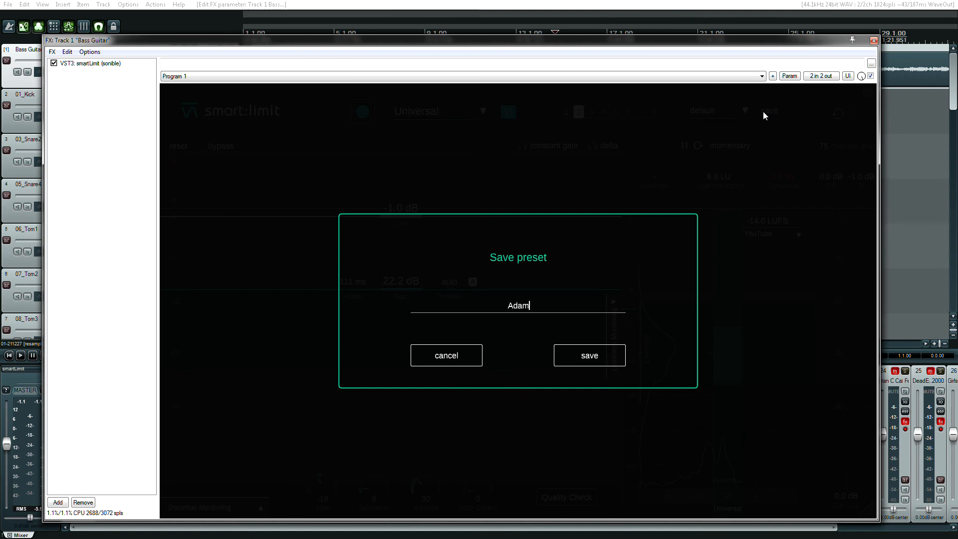
pyautogui.click(595, 361)
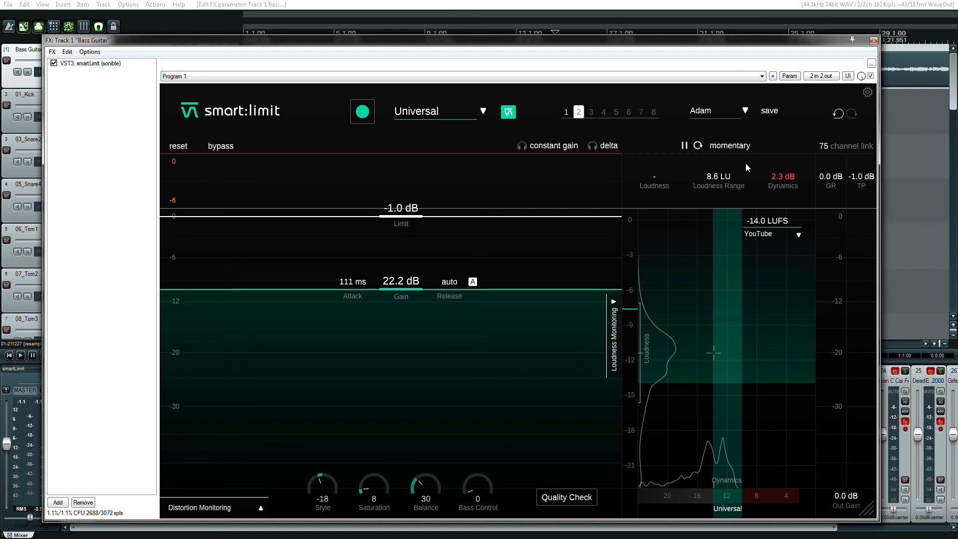
# Step: Check the plug-in's preset list, delete the newly saved preset's file from the smartLimit Presets folder in Windows Explorer, and close the folder
pyautogui.click(718, 112)
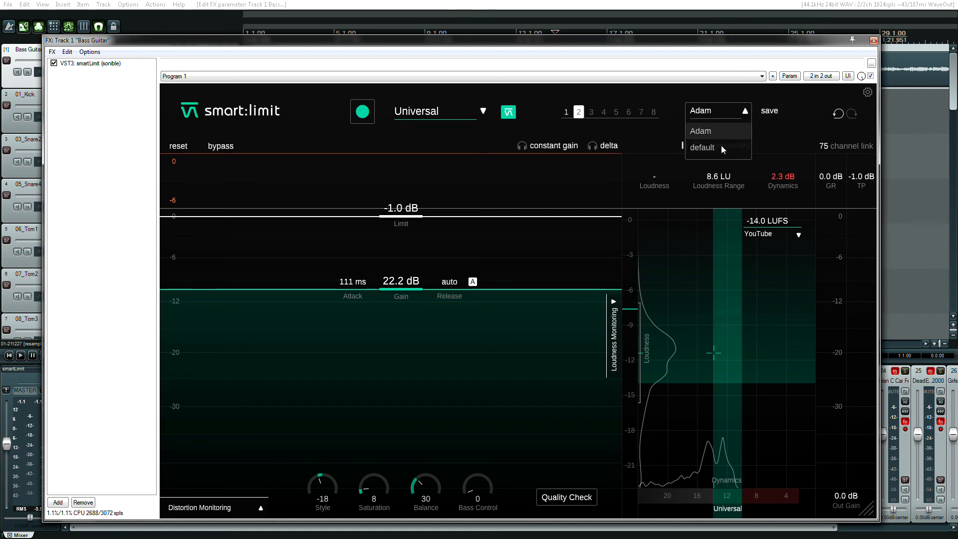
pyautogui.click(711, 89)
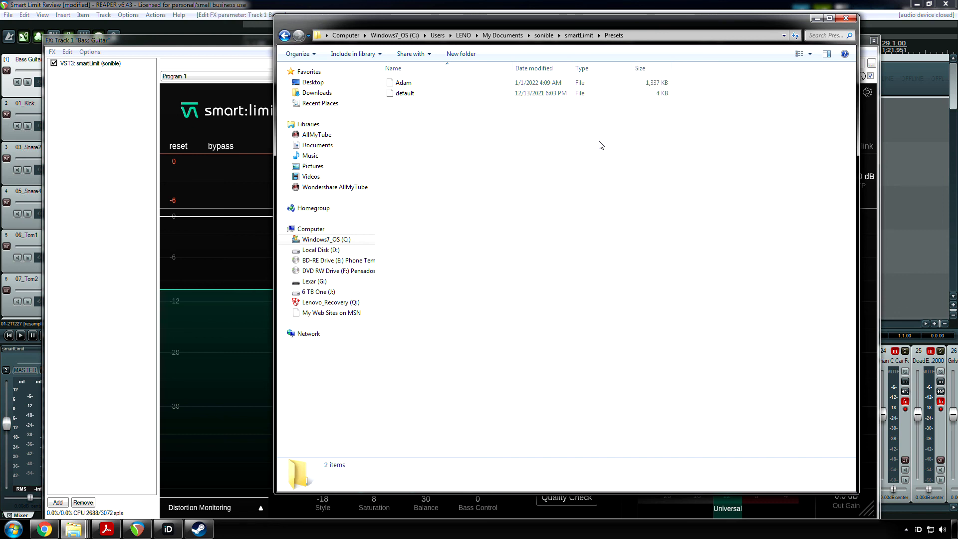
pyautogui.click(430, 84)
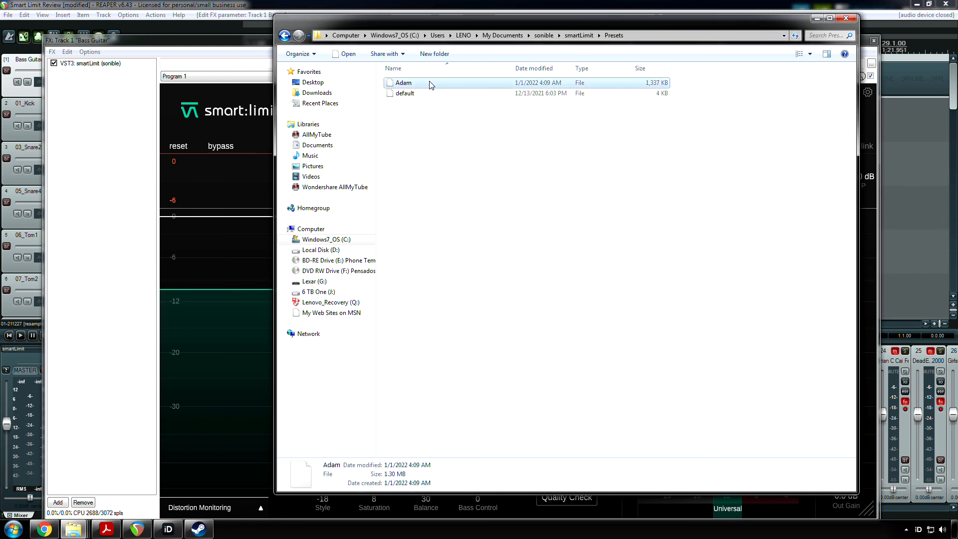
pyautogui.press('Delete')
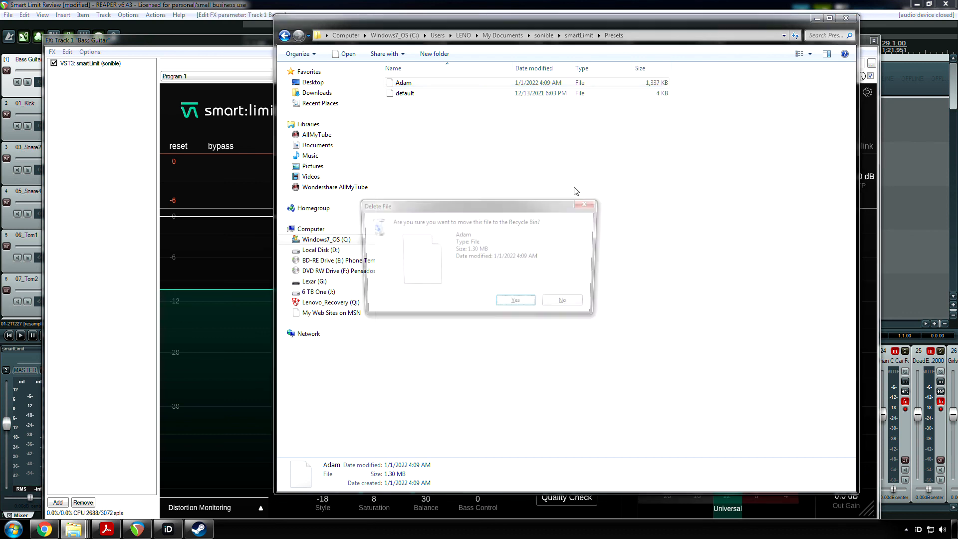
pyautogui.click(519, 304)
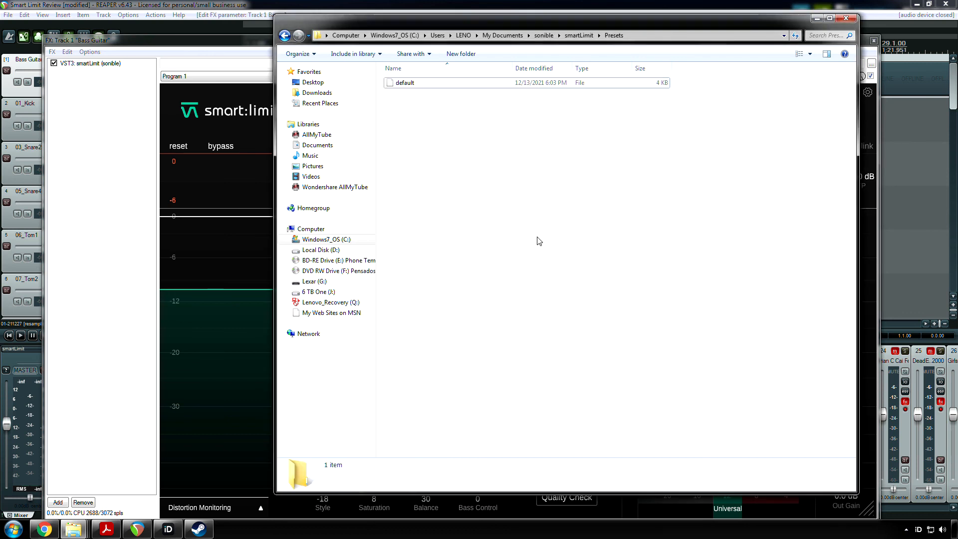
pyautogui.click(845, 19)
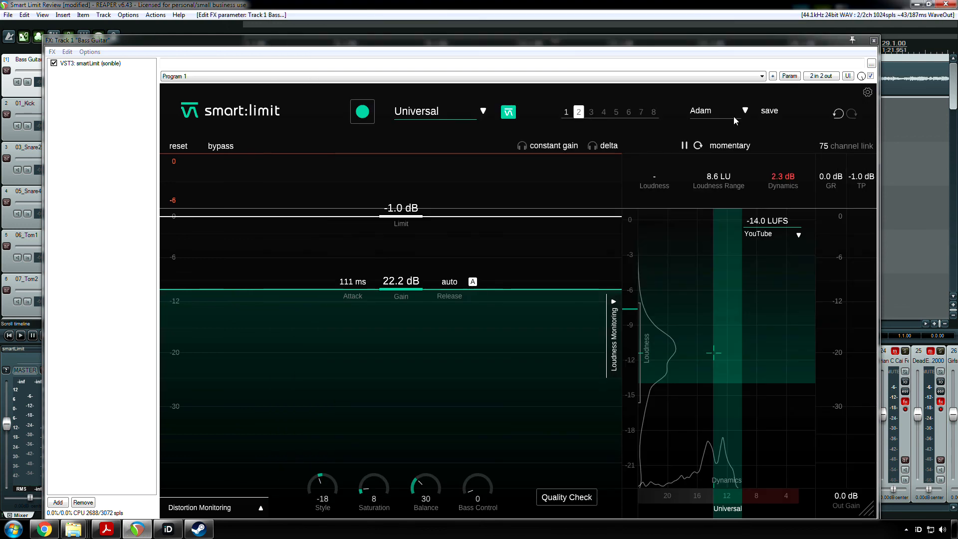
# Step: Load the default preset in smart:limit and check the list of available presets
pyautogui.click(698, 112)
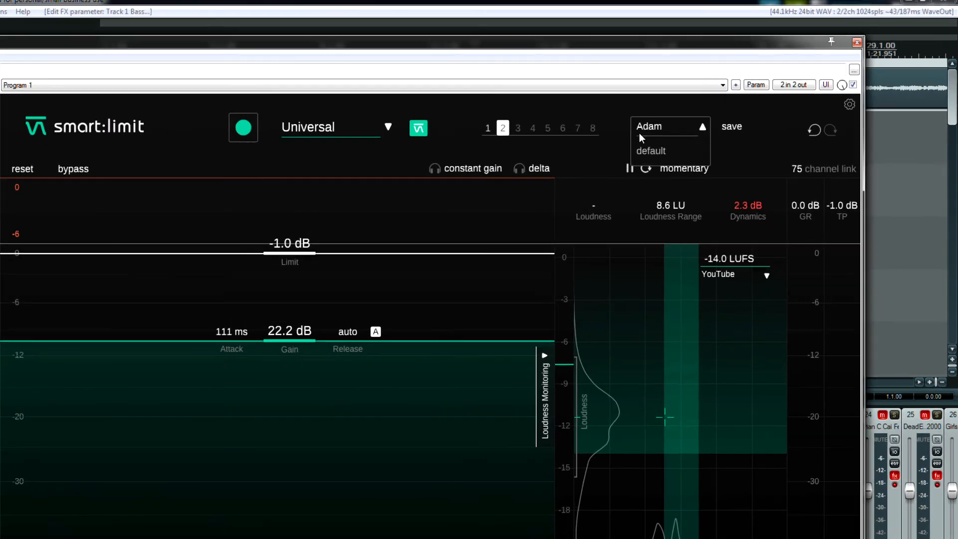
pyautogui.click(702, 129)
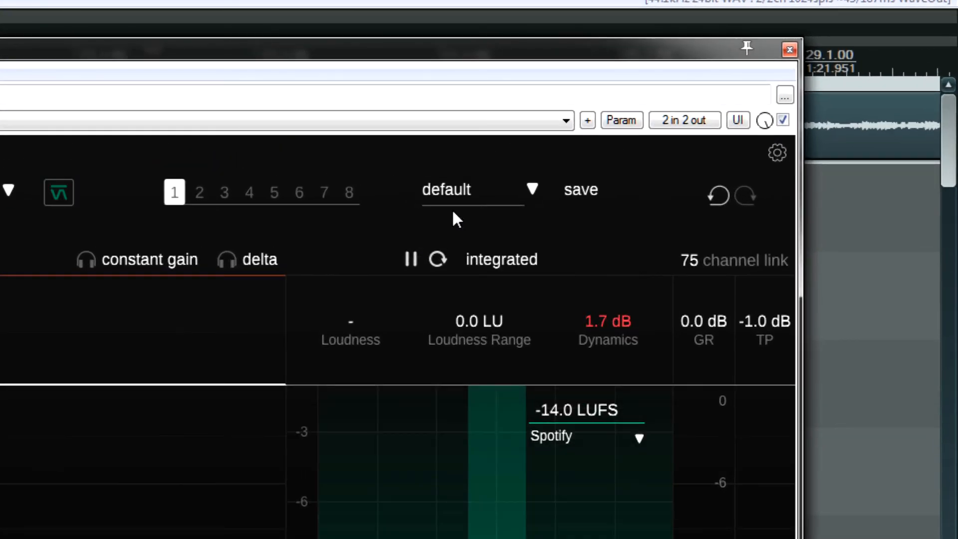
pyautogui.click(464, 194)
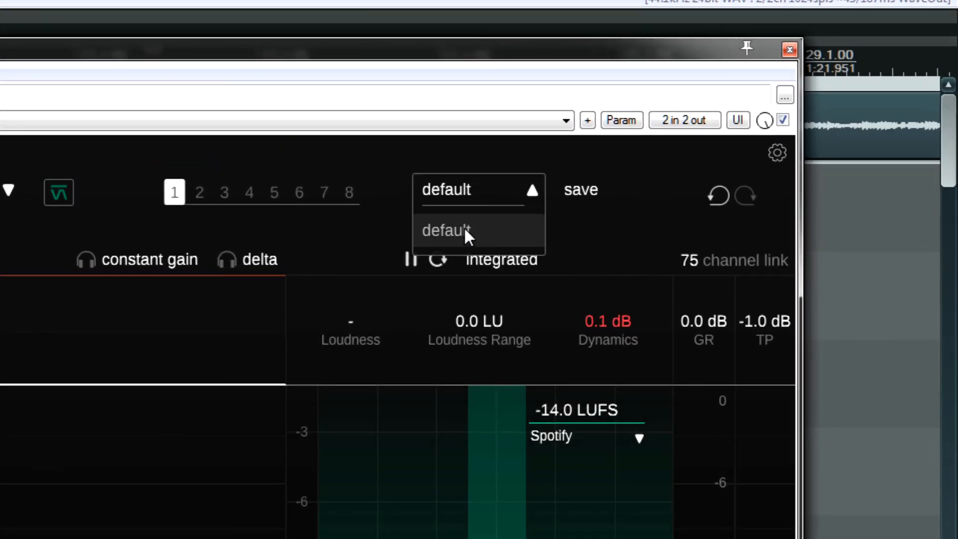
pyautogui.click(462, 192)
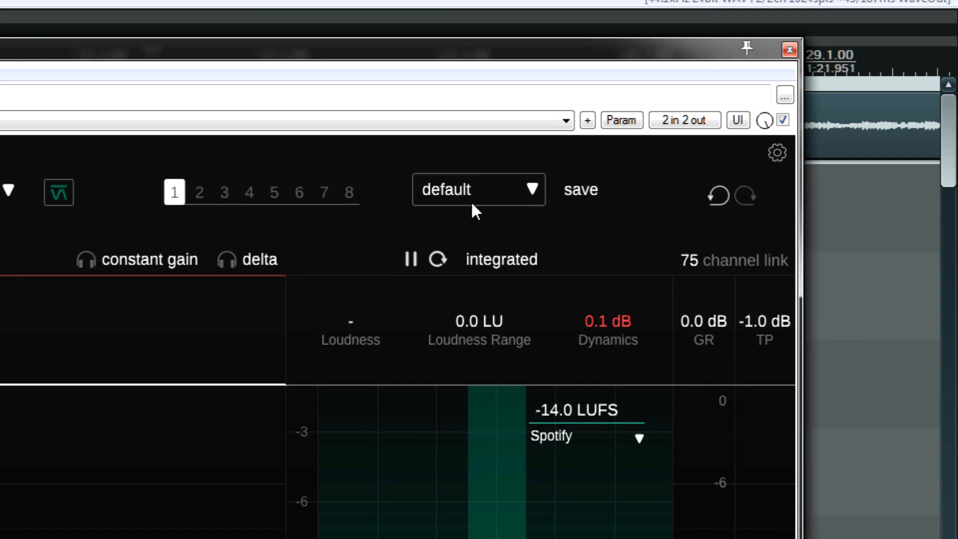